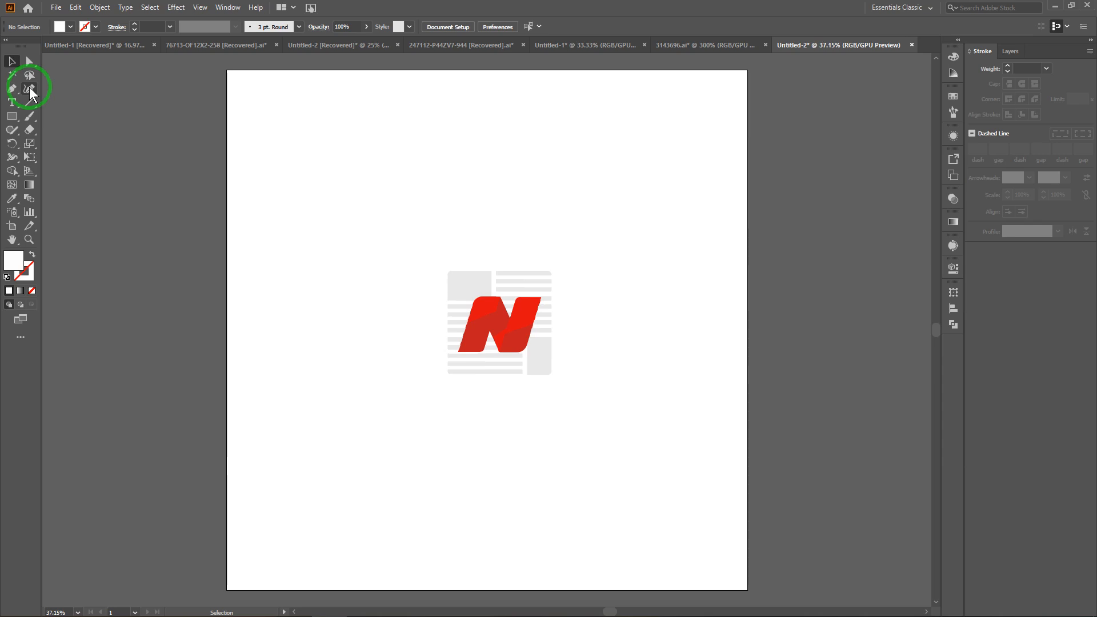
Select all paths of the N newspaper logo and move them to the upper-left area of the artboard.
left_click_drag(393, 244, 712, 490)
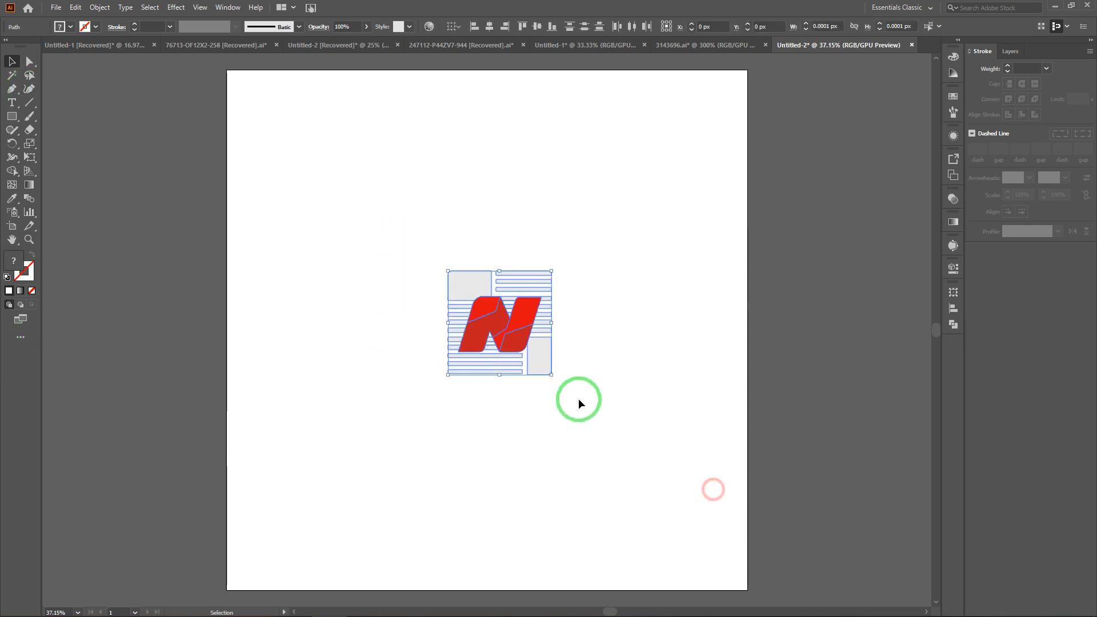
left_click(515, 318)
left_click_drag(516, 315, 354, 218)
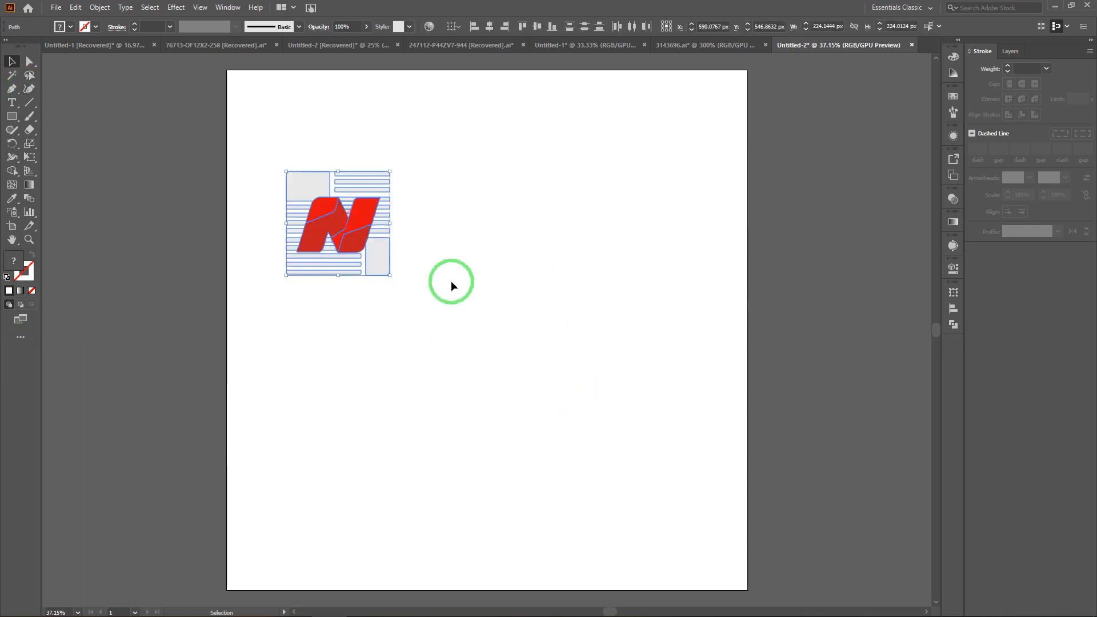
left_click(295, 180)
left_click_drag(393, 161, 333, 184)
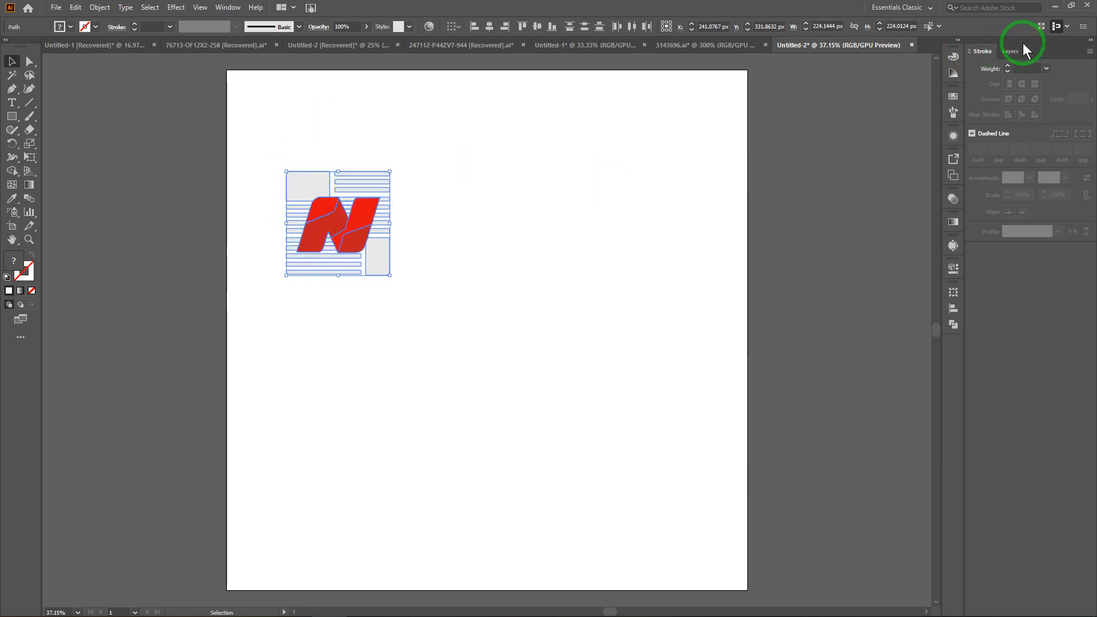
List the paths of Layer 1 and combine all the selected logo paths into one group.
left_click(1011, 51)
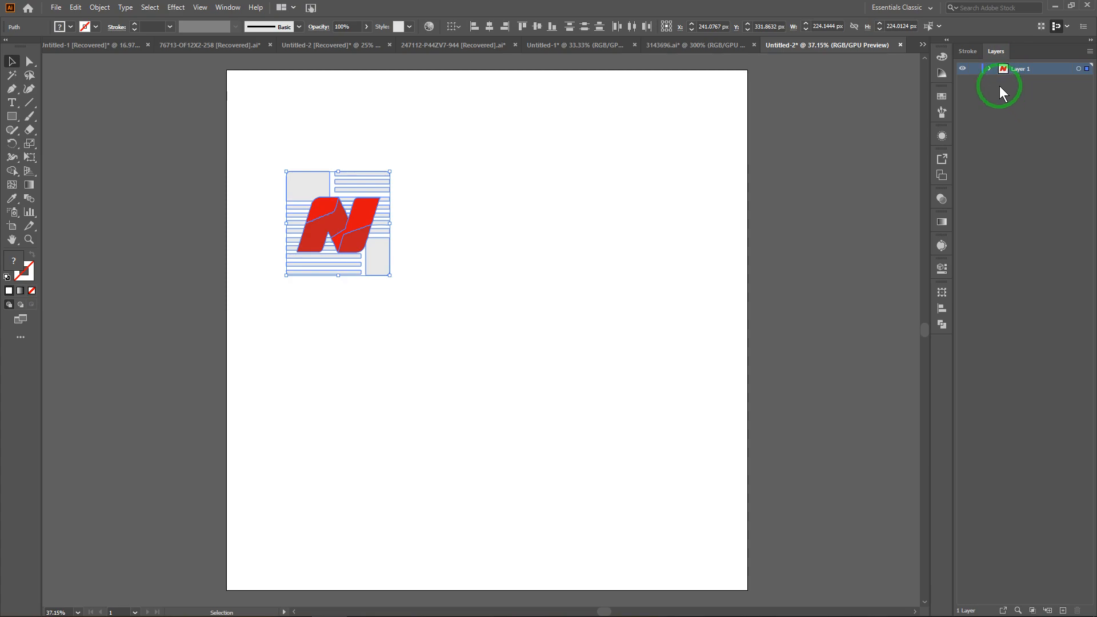
left_click(990, 68)
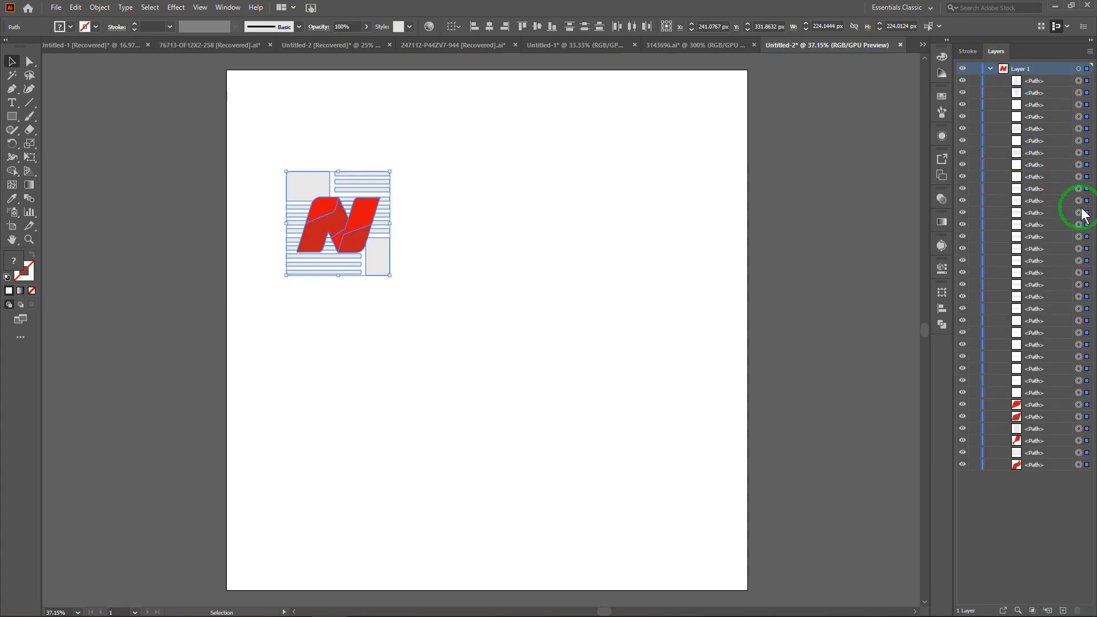
key("ctrl+g")
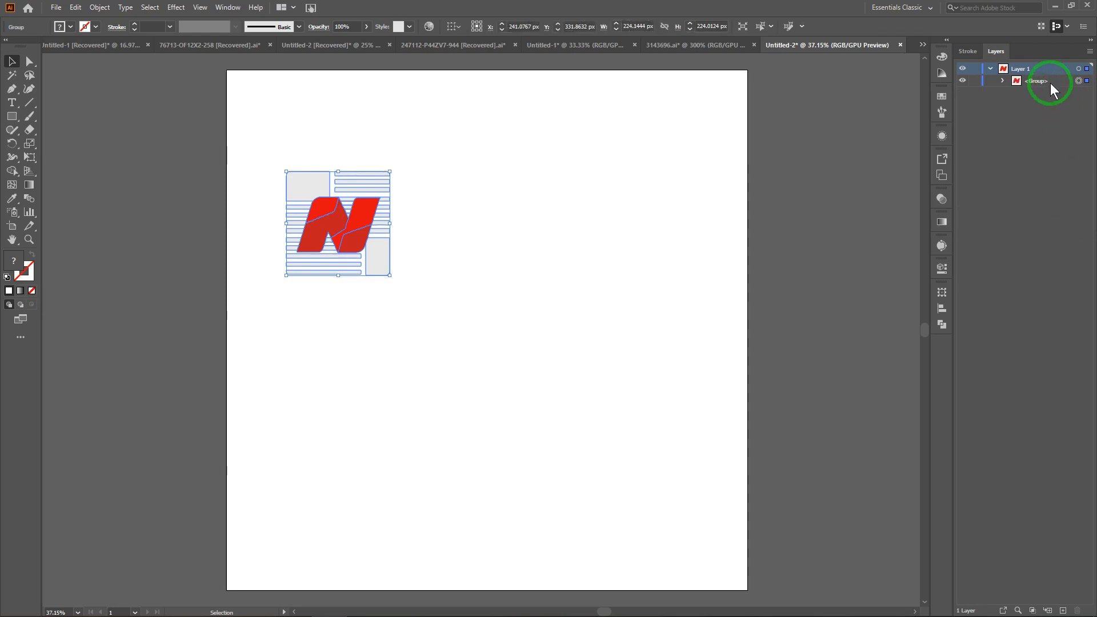
left_click(626, 208)
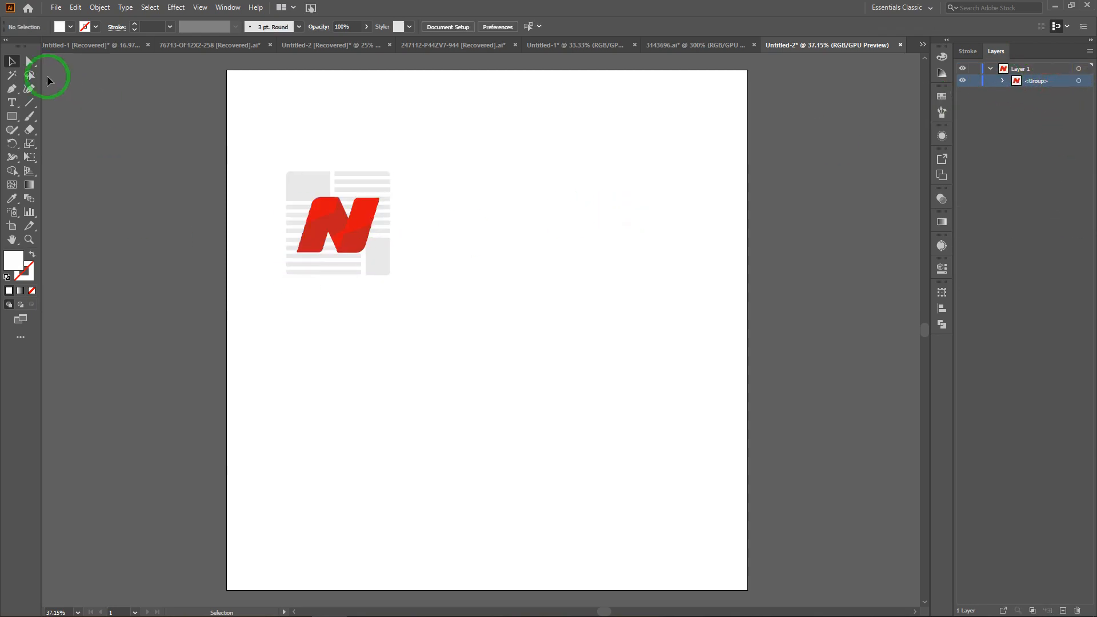
Compare selecting the whole logo group with directly selecting a single red piece of the N.
left_click(11, 61)
left_click(342, 225)
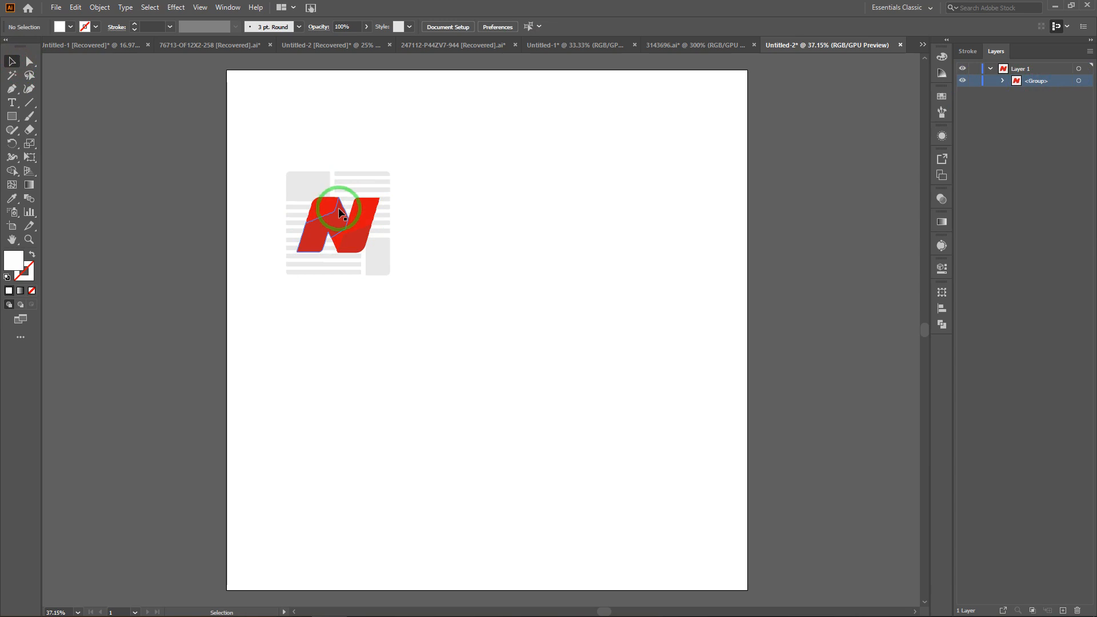
left_click(29, 61)
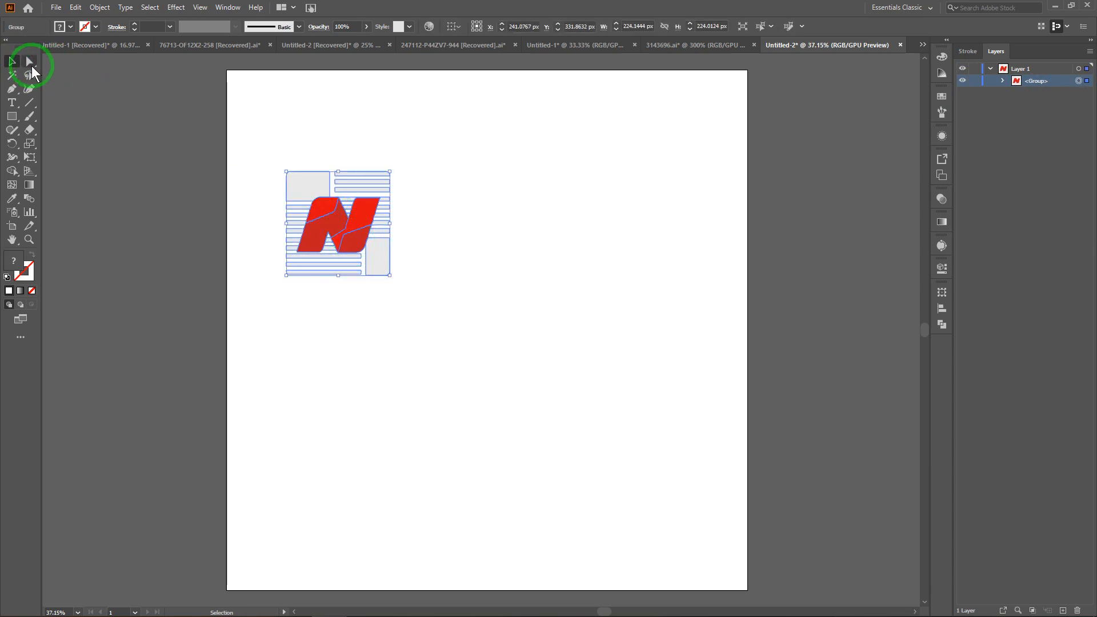
left_click(614, 259)
left_click(366, 215)
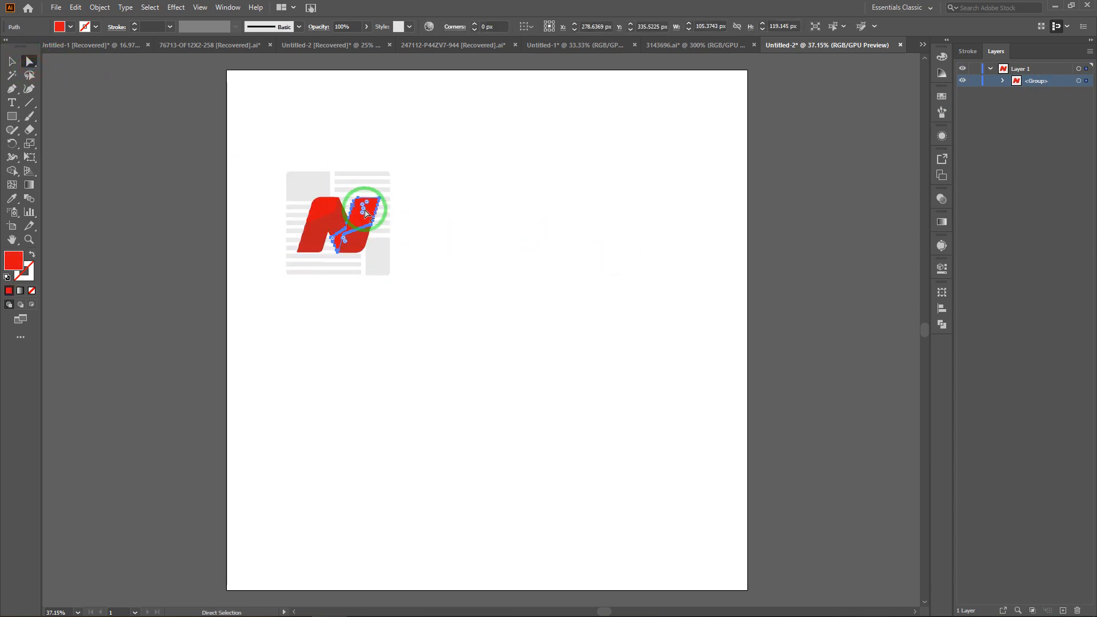
left_click(514, 301)
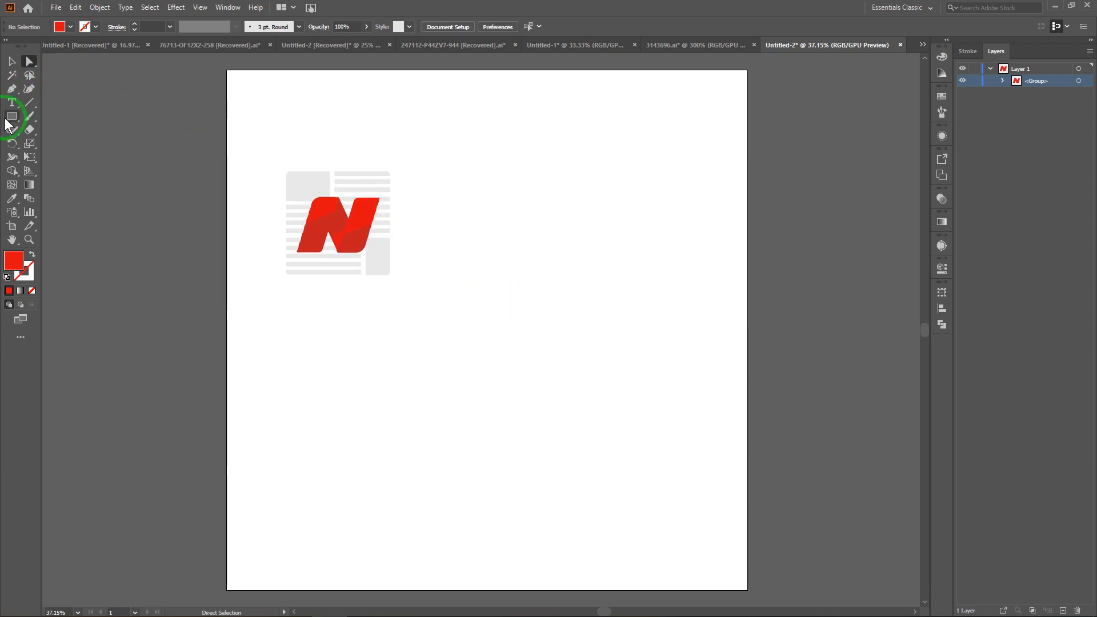
Move the whole logo group into the upper-left corner of the artboard and deselect it.
left_click(13, 60)
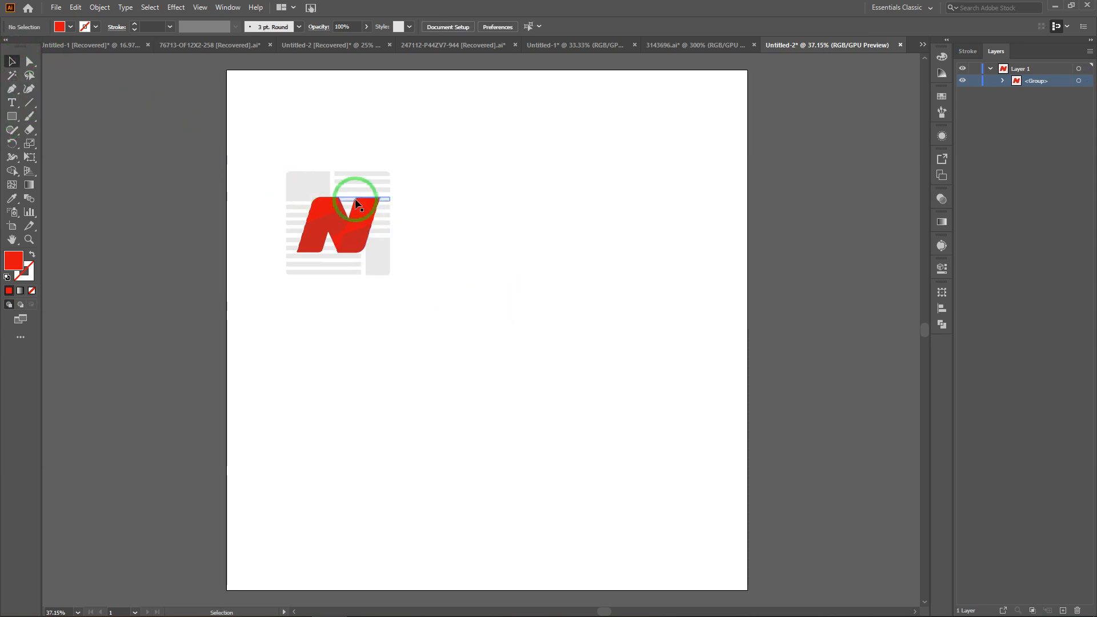
left_click(343, 258)
left_click_drag(343, 258, 303, 166)
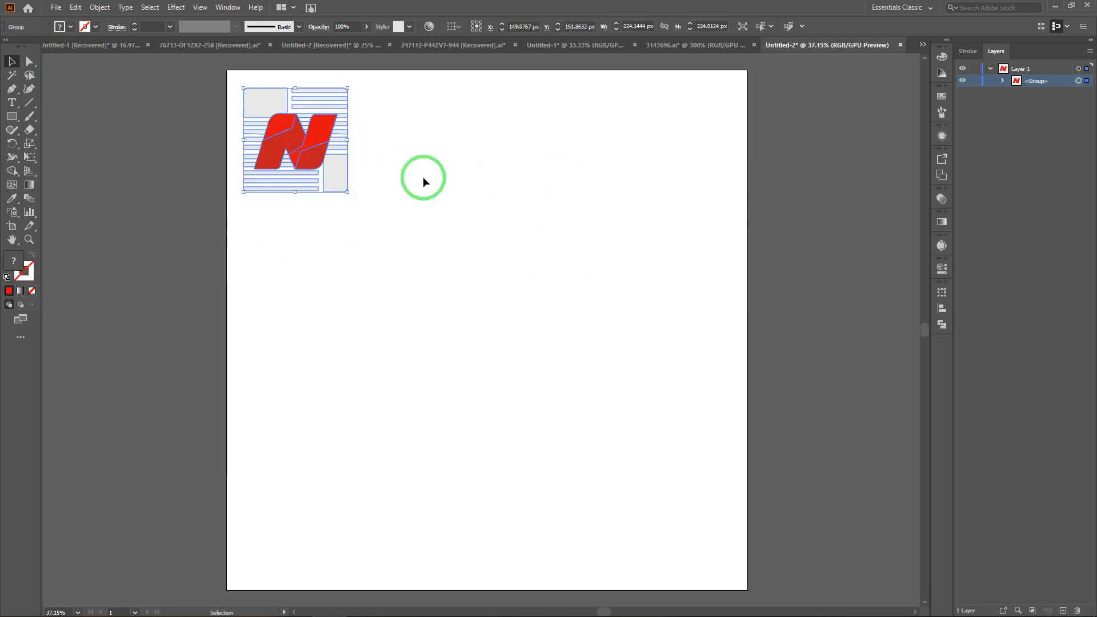
left_click(477, 276)
left_click(514, 264)
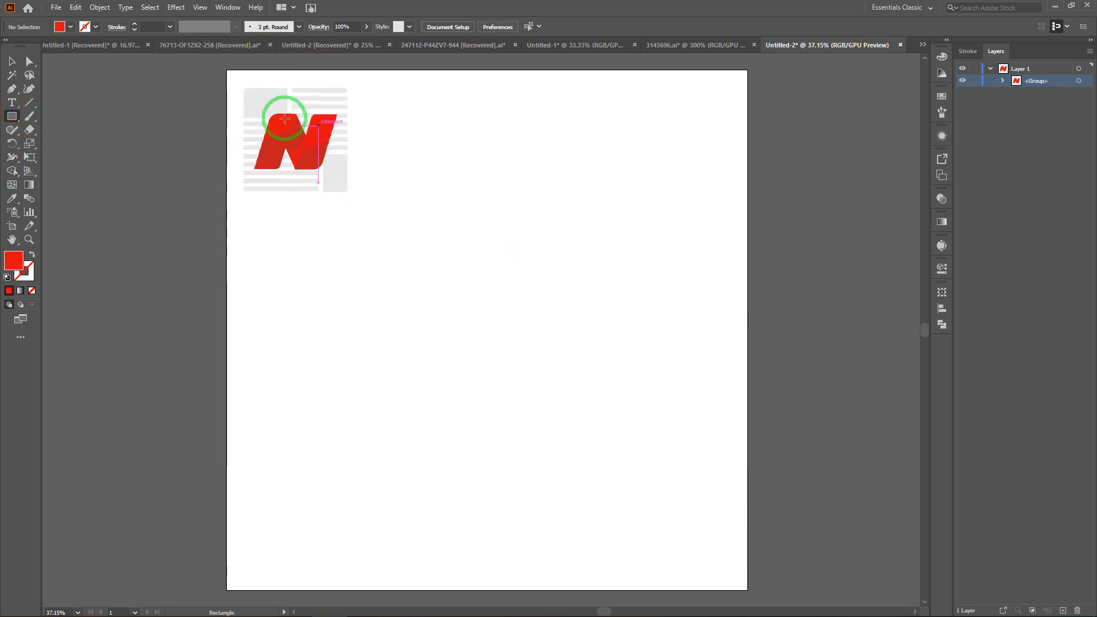
Draw a red square about 313 px wide near the artboard's centre and round its corners to about 59 px.
left_click_drag(379, 233, 525, 377)
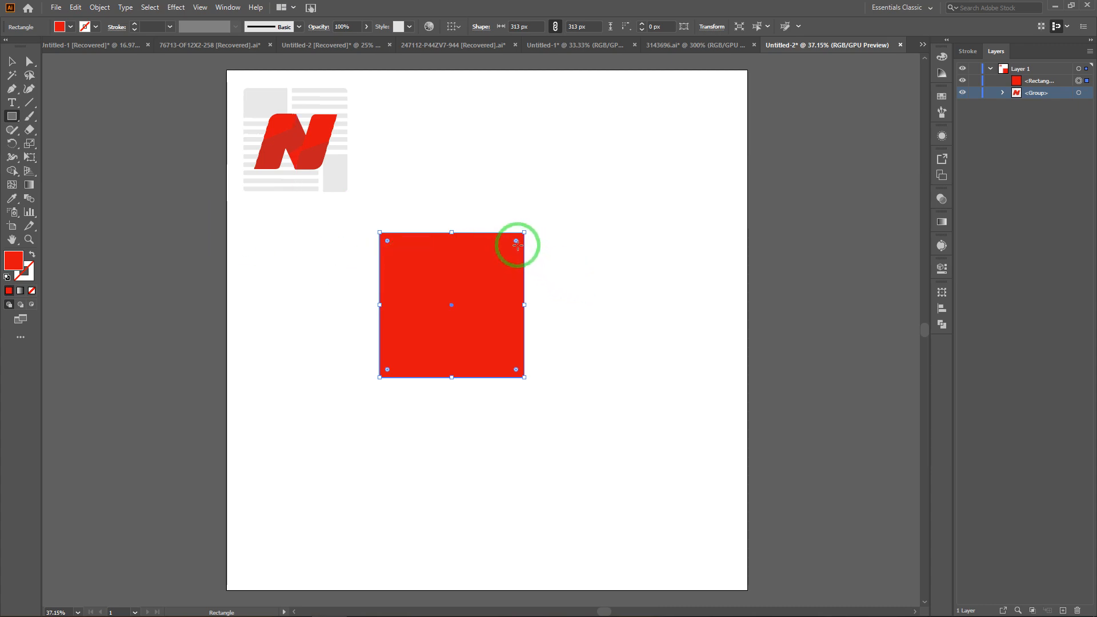
left_click_drag(517, 244, 497, 261)
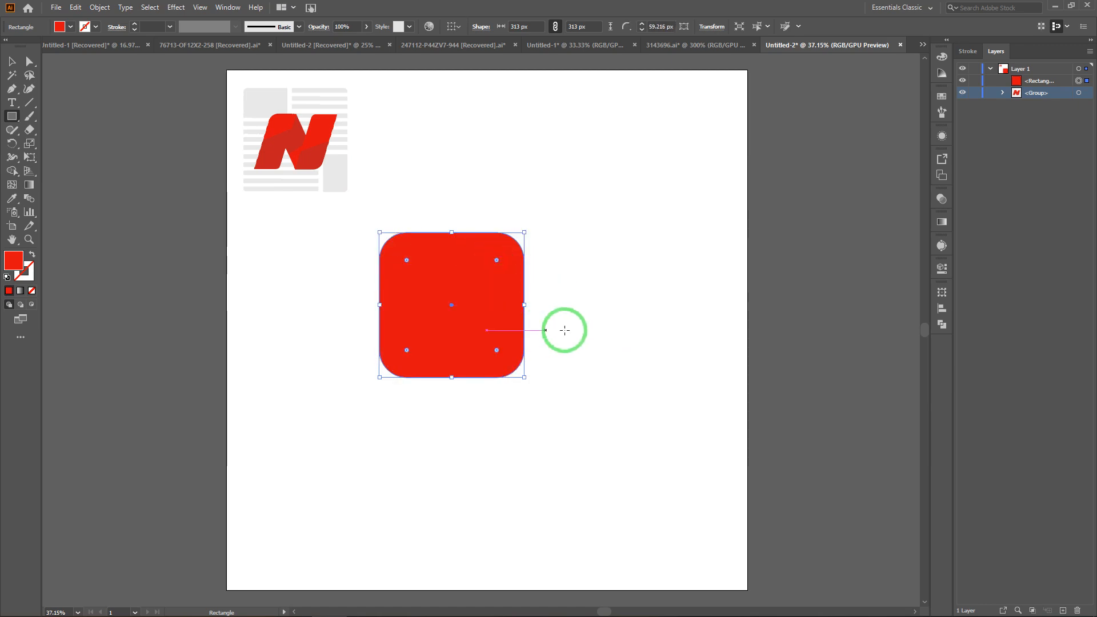
left_click(620, 280)
left_click(591, 335)
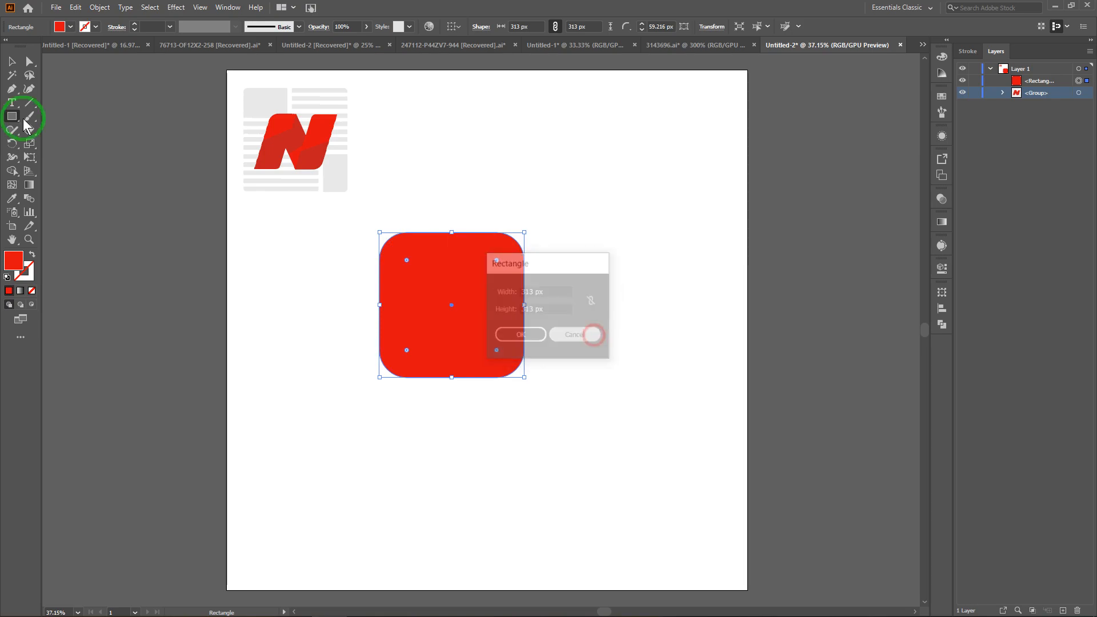
Increase the square's corner radius to about 75 px and move it to the artboard's upper area, right of the logo.
left_click(40, 62)
left_click(633, 209)
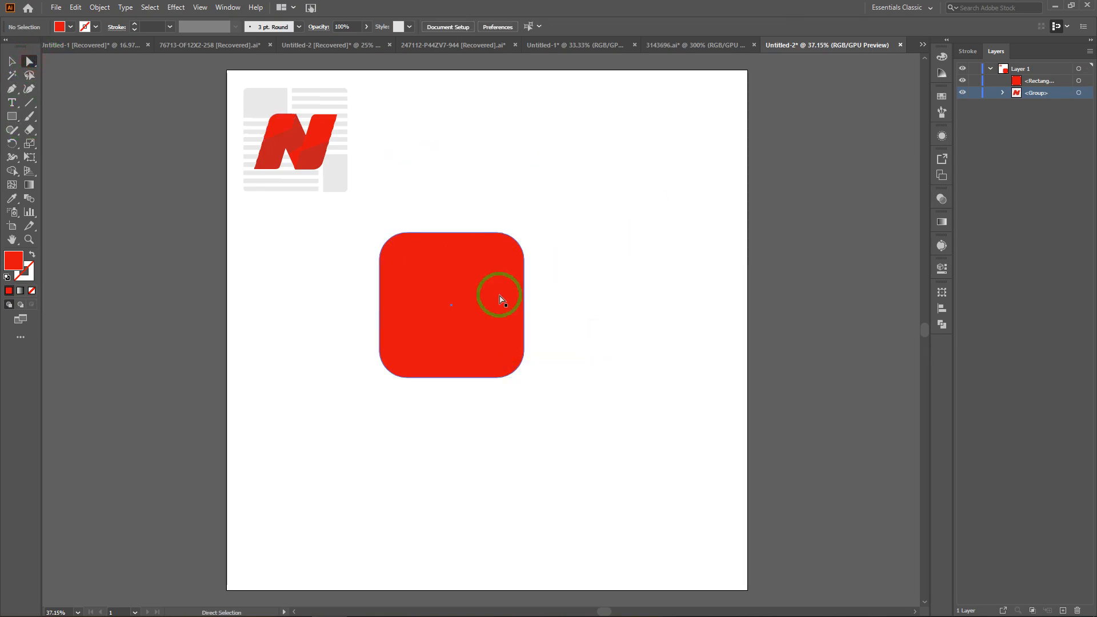
left_click(483, 304)
left_click_drag(497, 256, 498, 272)
left_click(641, 268)
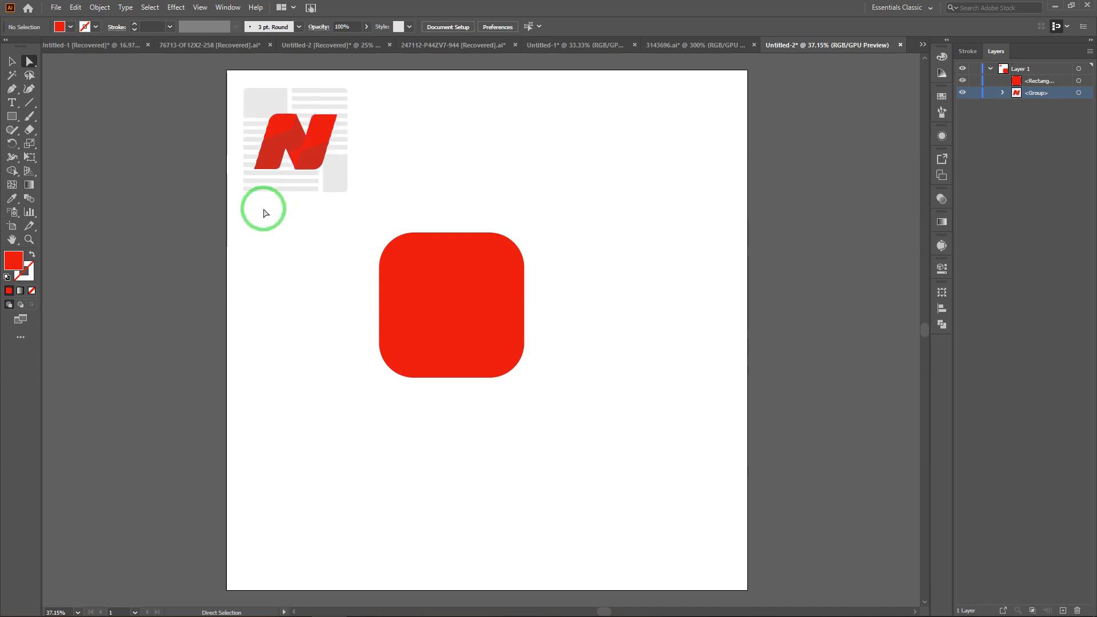
left_click_drag(445, 306, 541, 160)
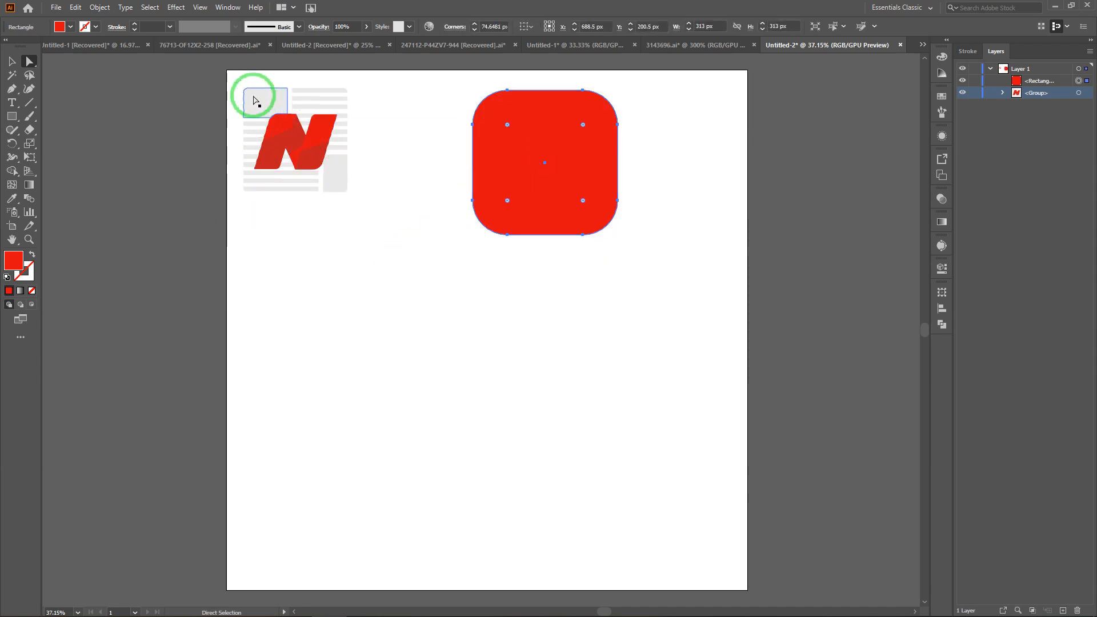
Try placing the logo group on the red rounded square, inspect its paths, and undo the move.
left_click_drag(232, 76, 393, 227)
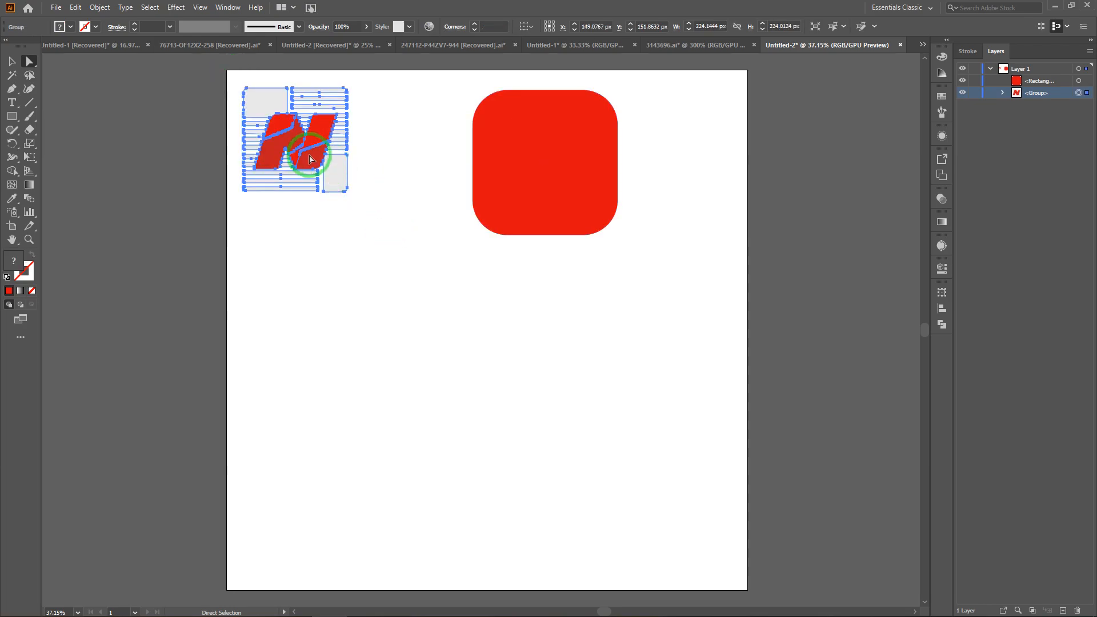
left_click_drag(312, 171, 570, 187)
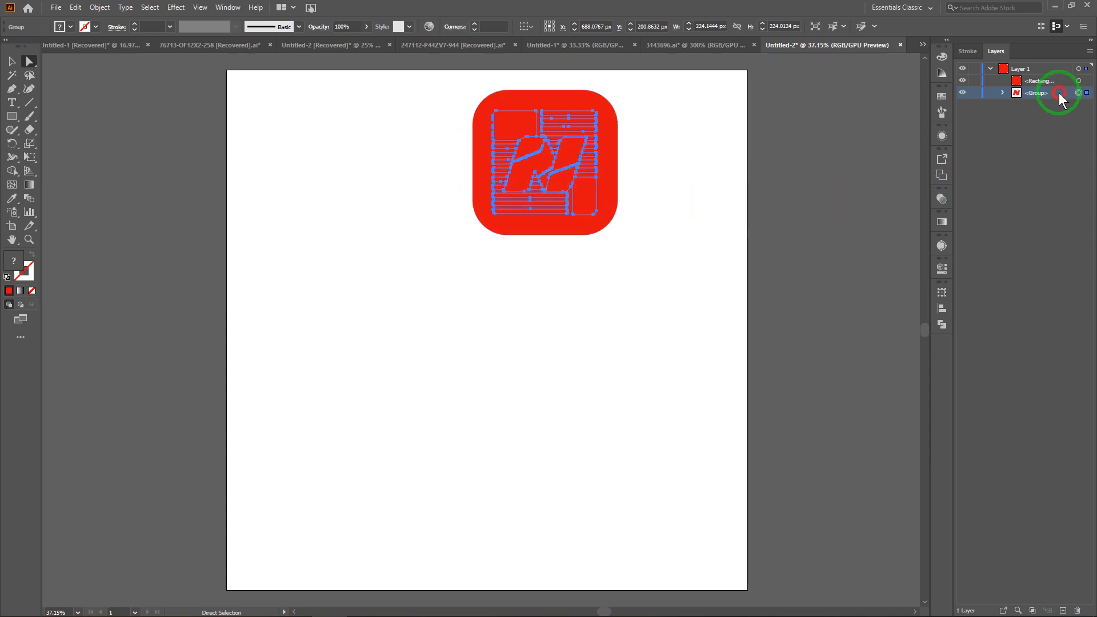
left_click(1003, 93)
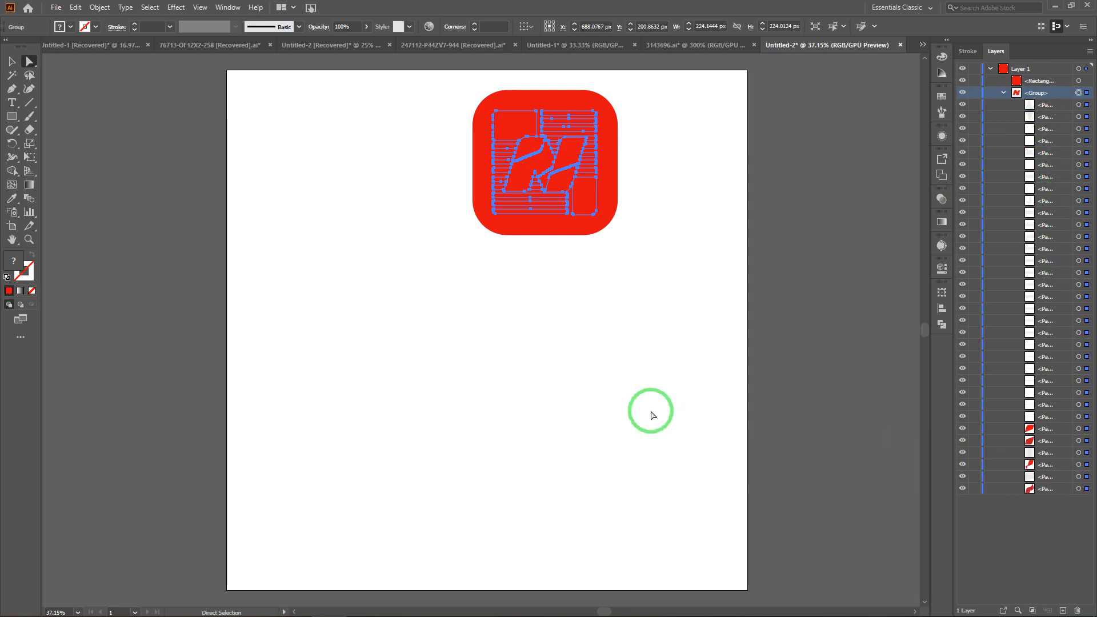
left_click(699, 271)
key("ctrl+z")
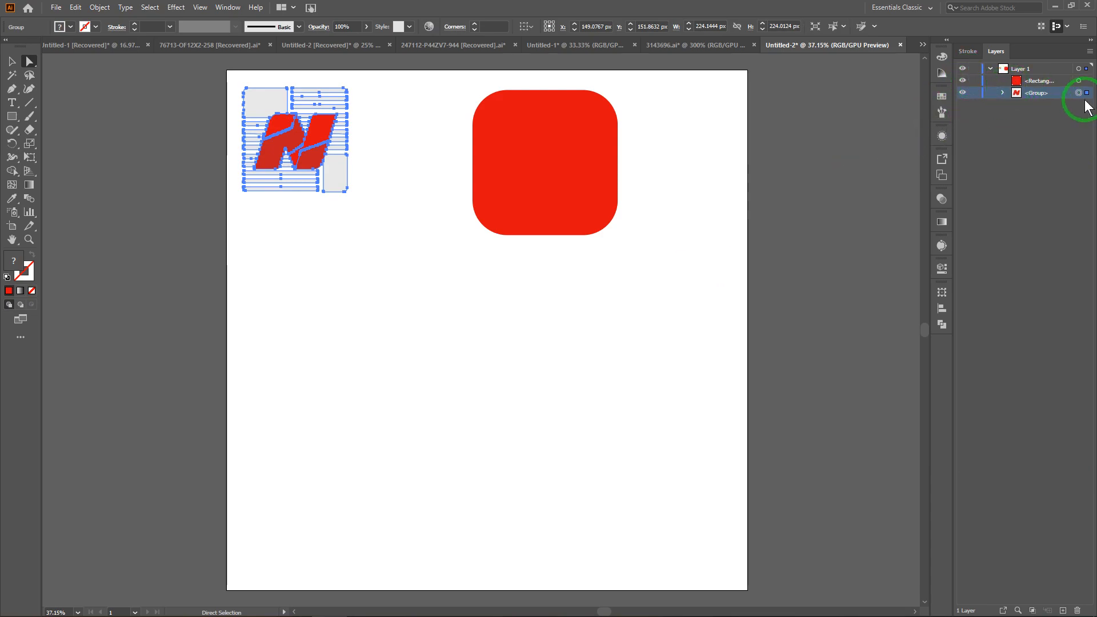
Reorder the objects in Layer 1 so that the logo group is stacked above the red rounded square.
left_click(1051, 81)
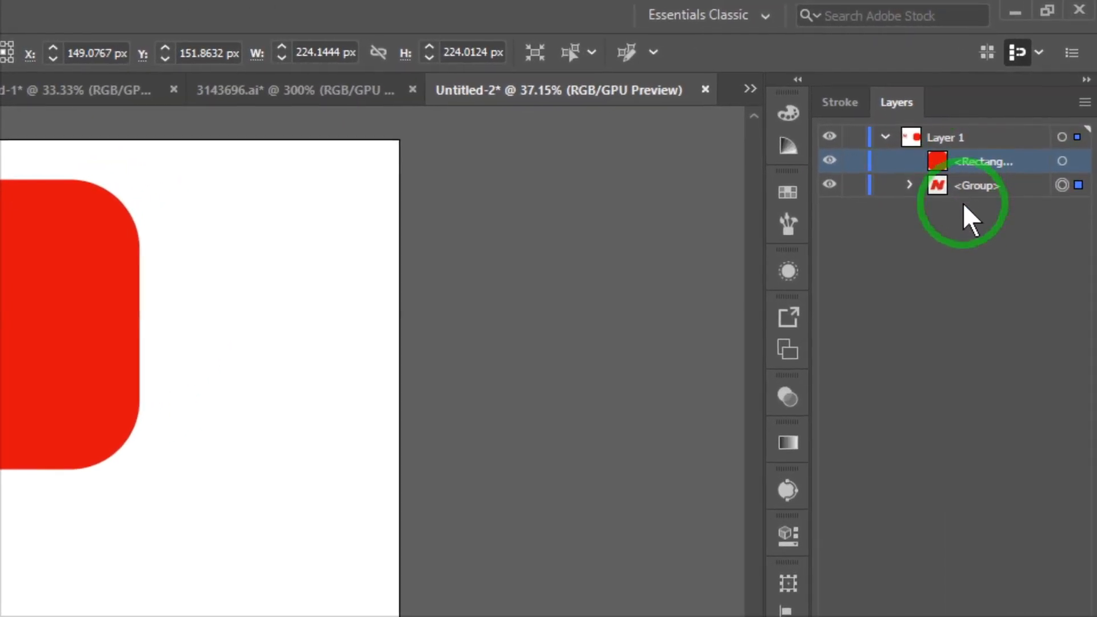
left_click(1038, 92)
left_click(976, 163)
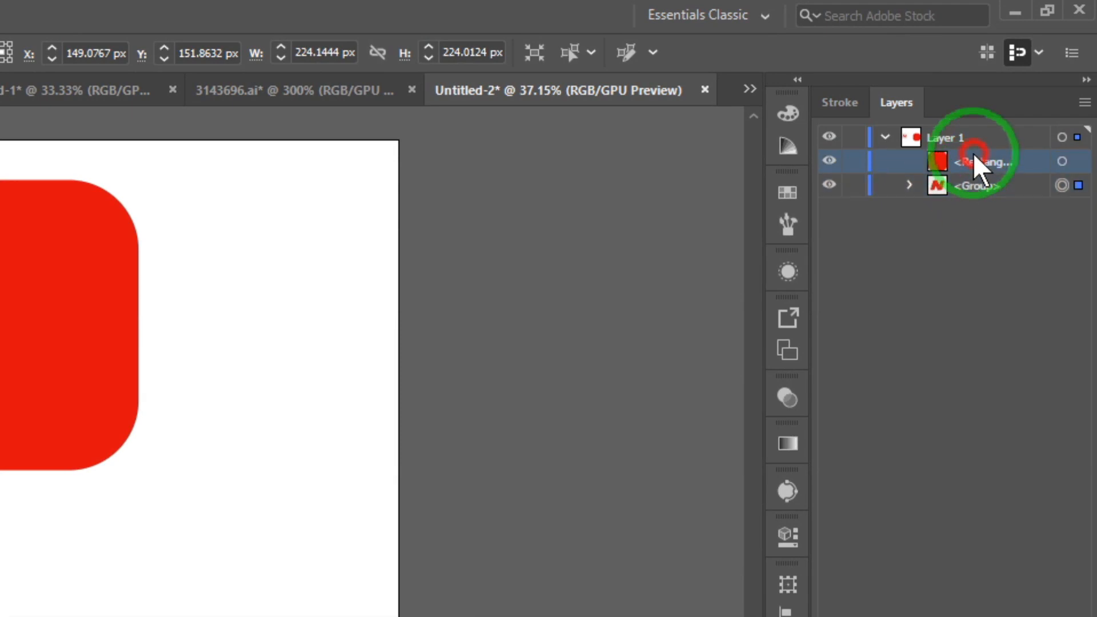
left_click(979, 193)
left_click_drag(992, 199, 997, 164)
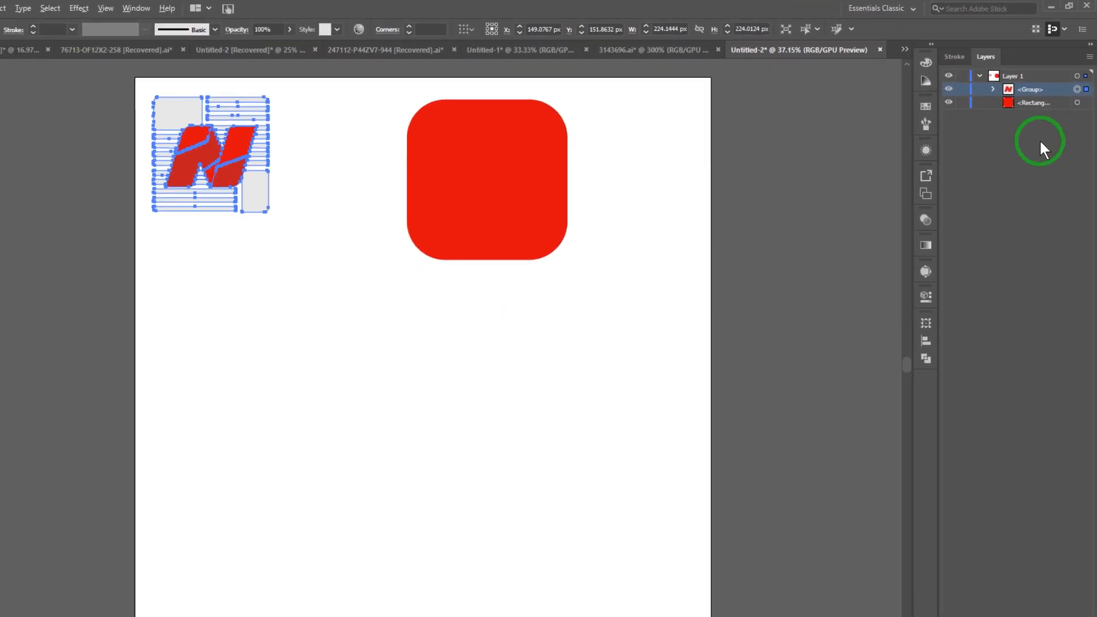
Place the logo group over the red rounded square, then move both together to the artboard's centre.
left_click_drag(267, 147, 543, 168)
left_click_drag(433, 79, 640, 238)
left_click_drag(586, 172, 540, 311)
key("ctrl+equal")
key("ctrl+equal")
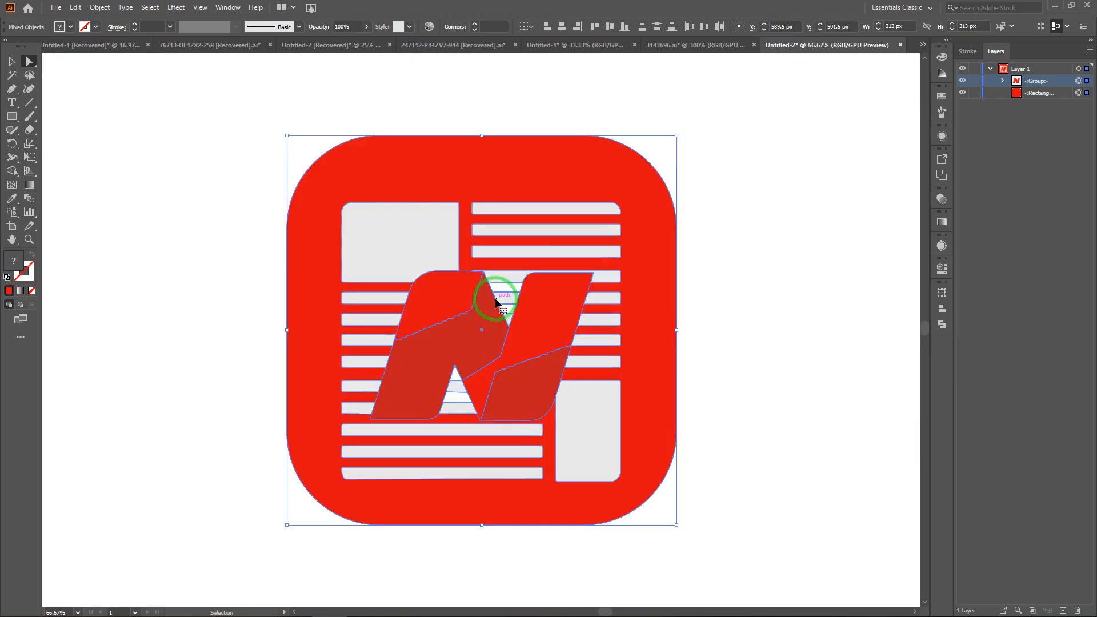
key("ctrl+minus")
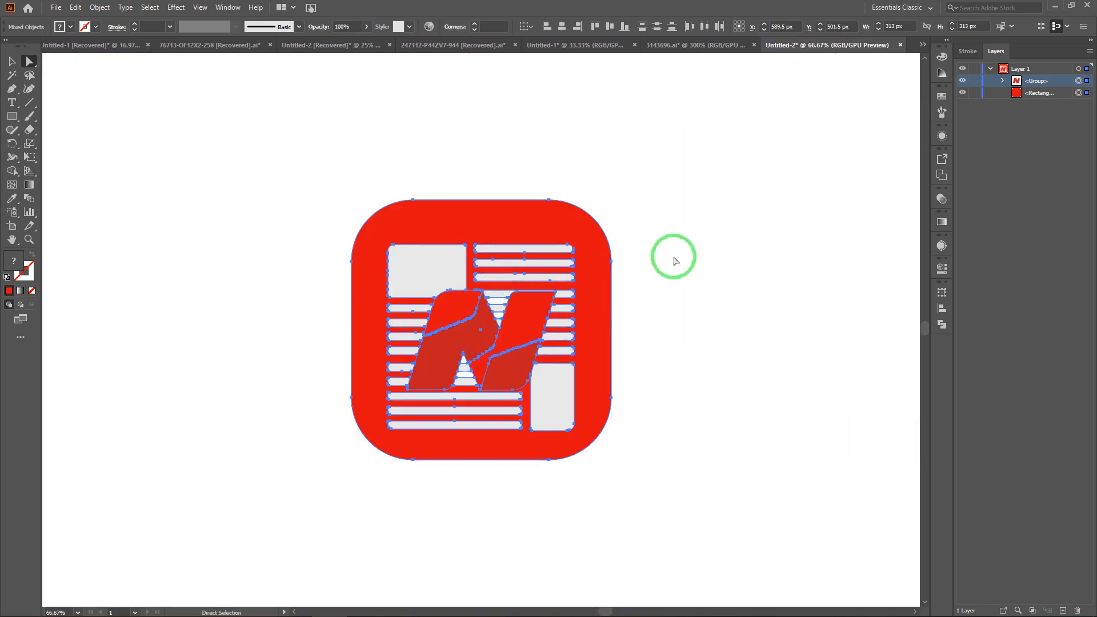
left_click(733, 239)
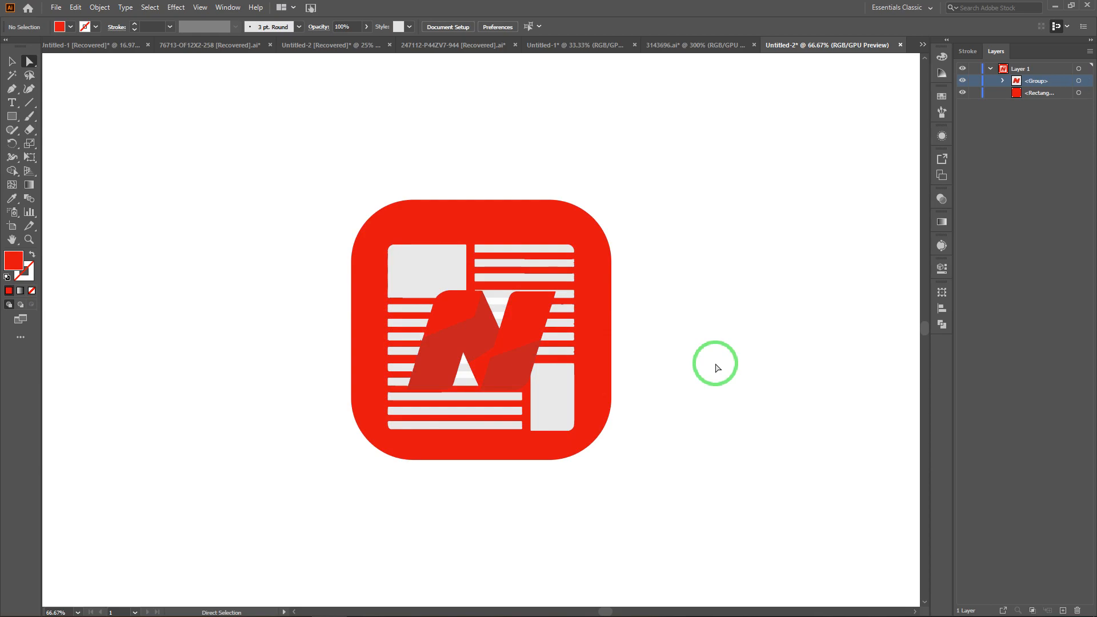
Scale the logo group up to about 267 px wide and shift it slightly up and left on the red square.
left_click(484, 337)
left_click(784, 210)
left_click(11, 62)
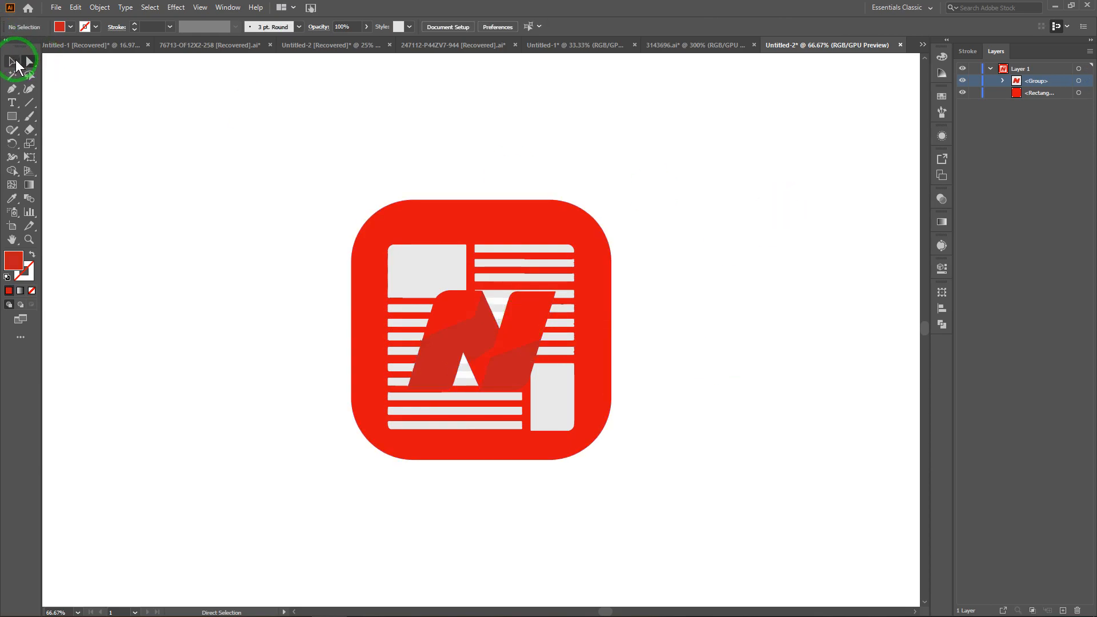
left_click(491, 340)
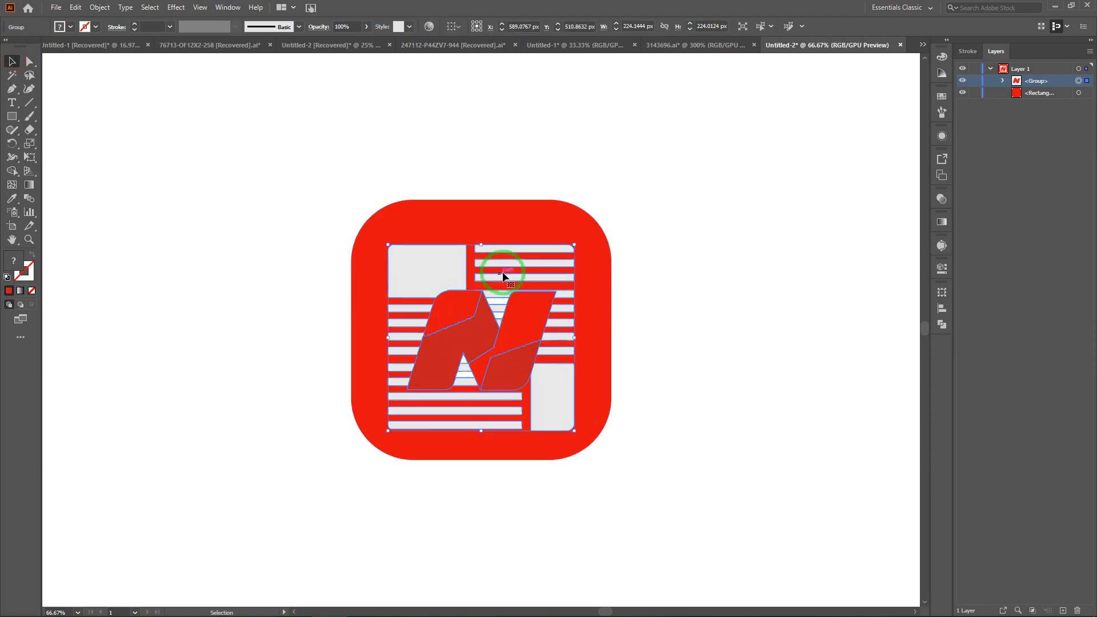
left_click_drag(576, 247, 605, 211)
mouse_move(550, 296)
left_mouse_down()
mouse_move(544, 304)
mouse_move(541, 290)
left_mouse_up()
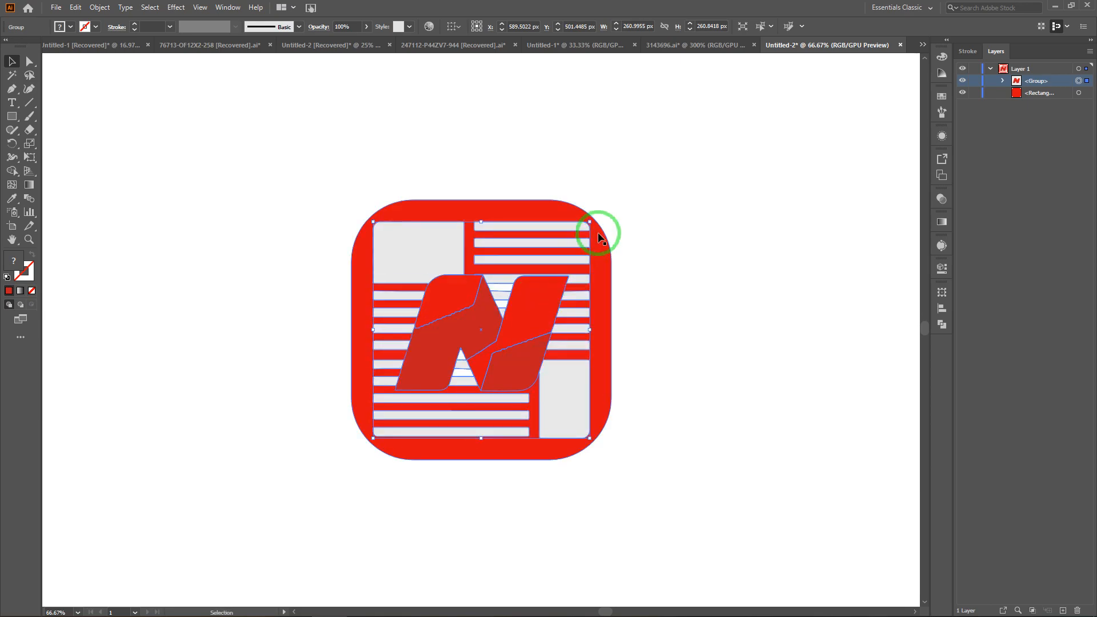
left_click_drag(593, 222, 598, 216)
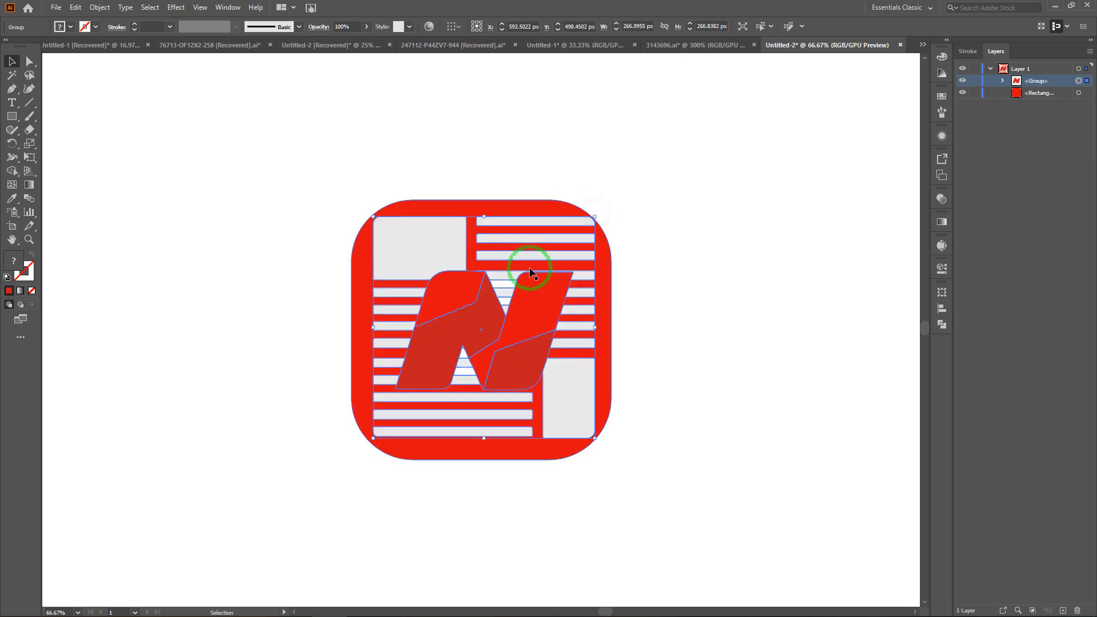
left_click_drag(459, 249, 456, 247)
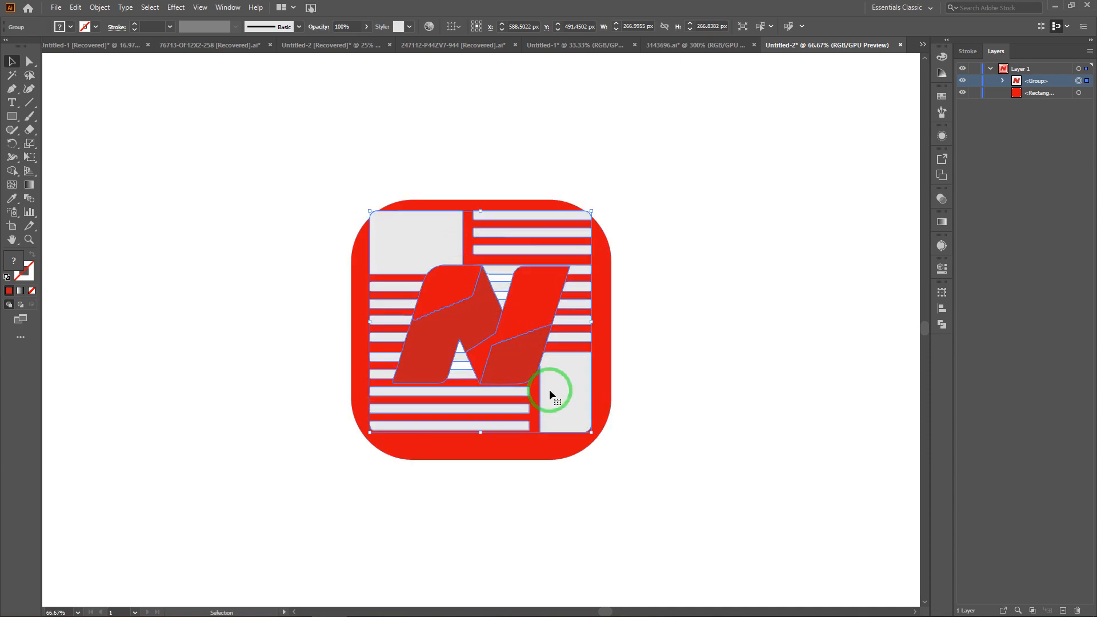
Nudge the logo group down and slightly right so it is centred on the red rounded square, then deselect it.
key("Down")
key("Down")
key("Down")
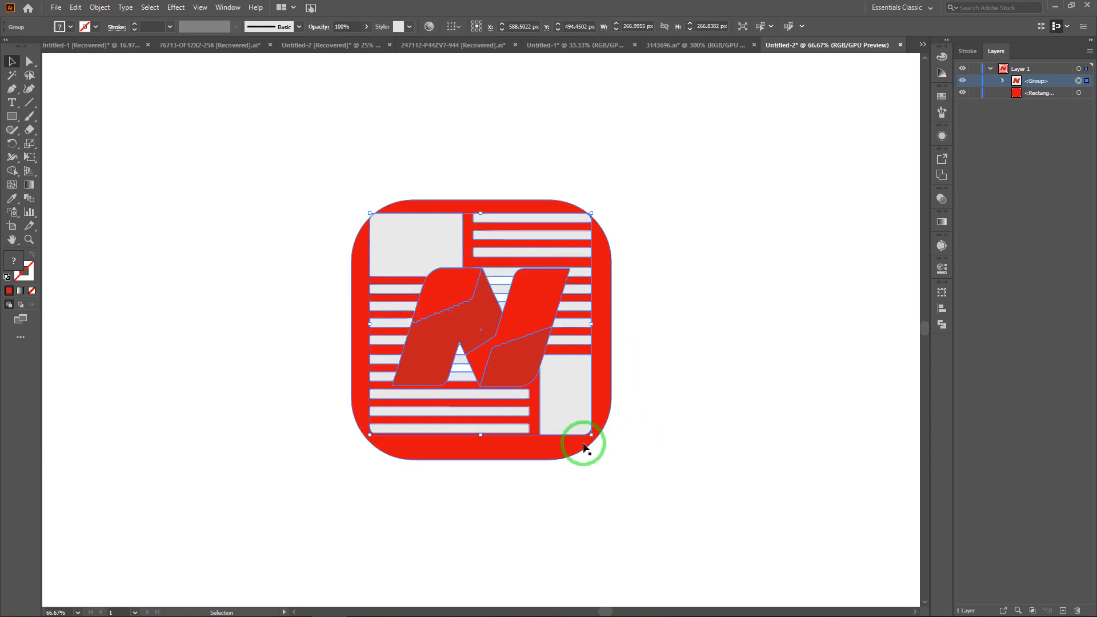
key("Down")
key("Down")
key("Down")
key("Down")
key("Down")
key("Down")
key("Down")
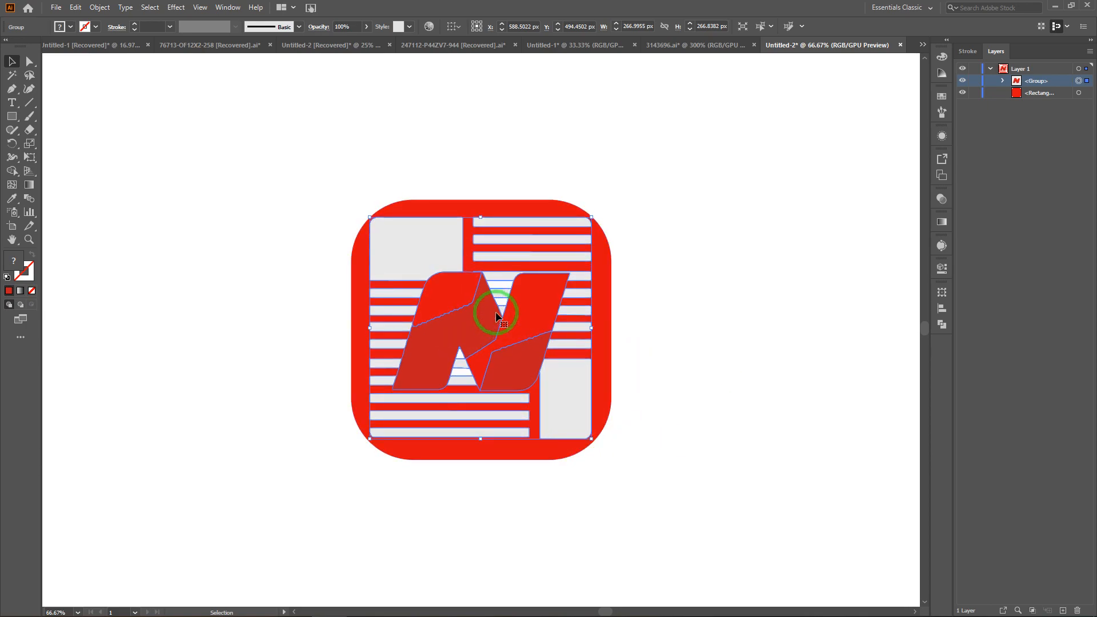
key("Right")
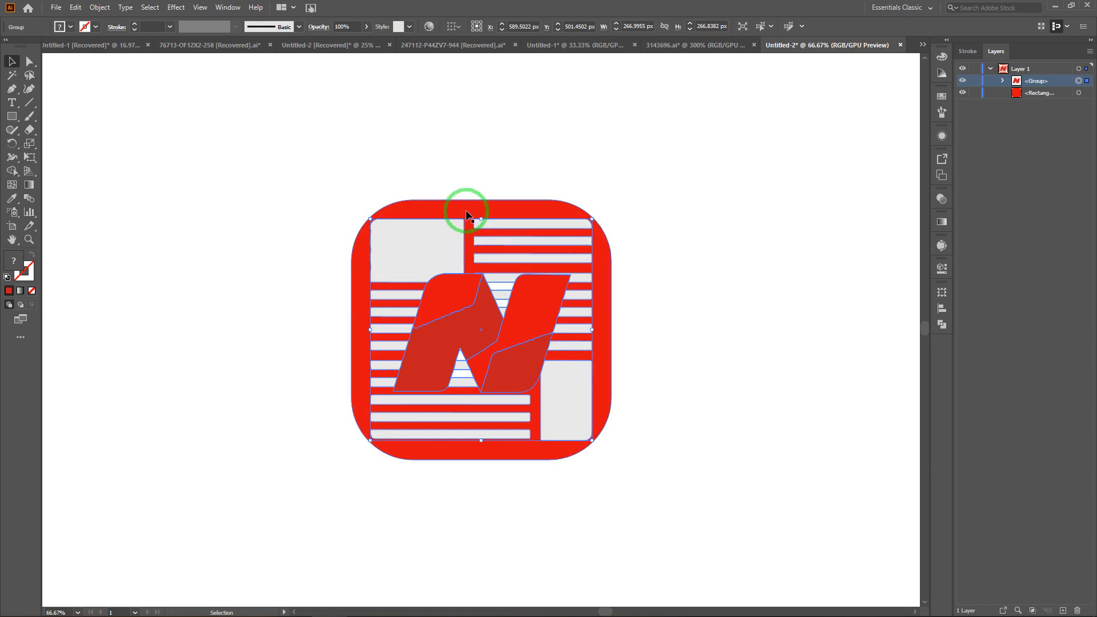
left_click(814, 192)
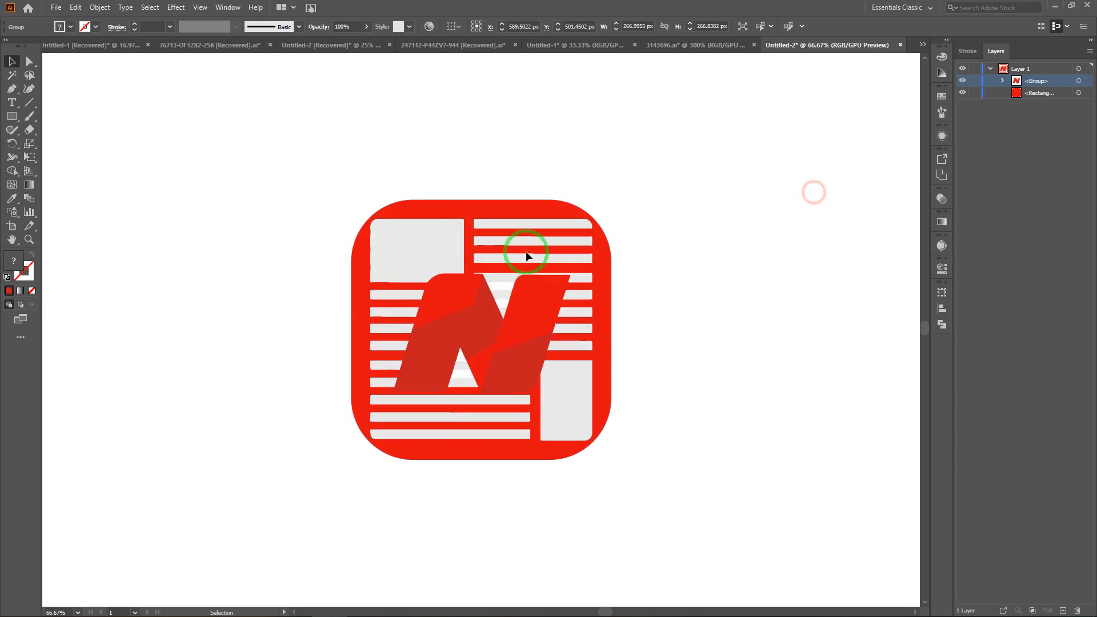
Duplicate the red rounded square beside the original and bring the copy to the front of Layer 1.
left_click(475, 210)
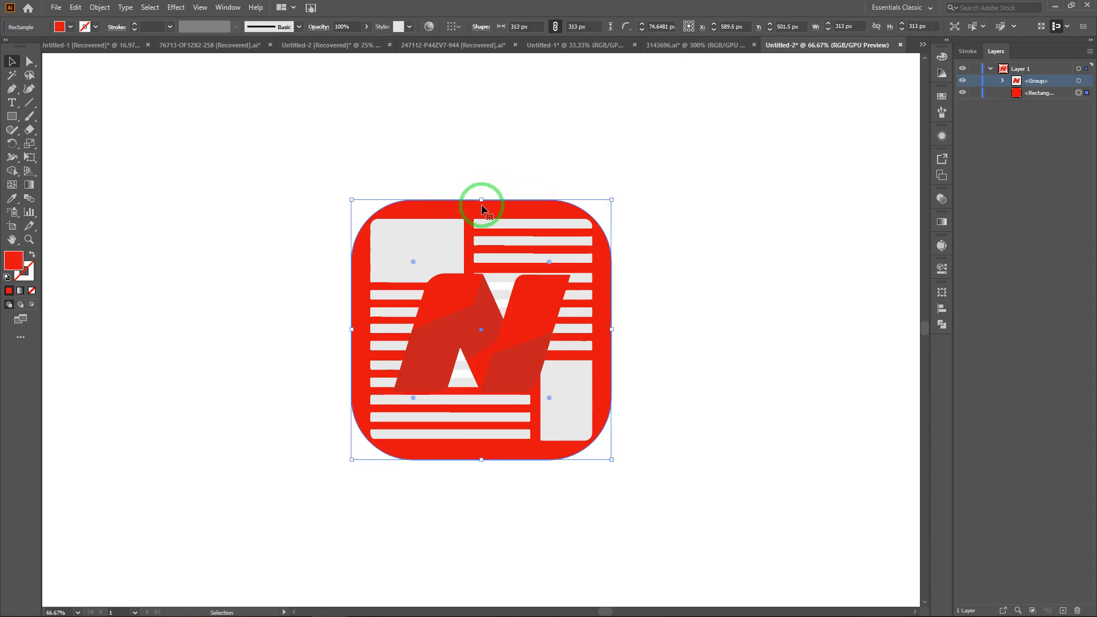
left_click_drag(474, 211, 754, 158)
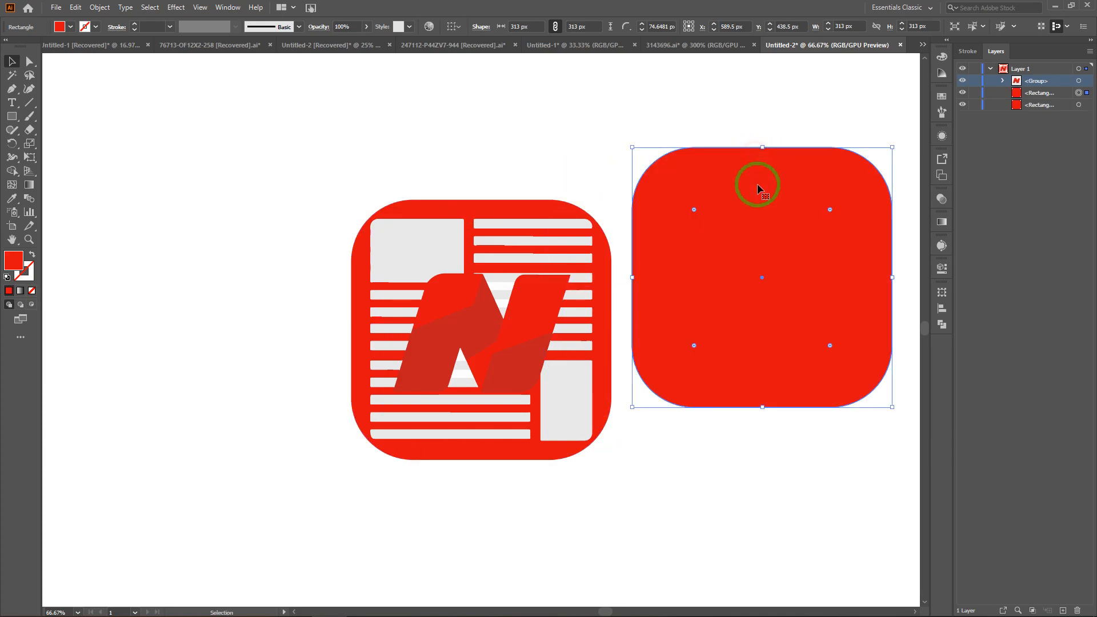
right_click(758, 184)
mouse_move(816, 391)
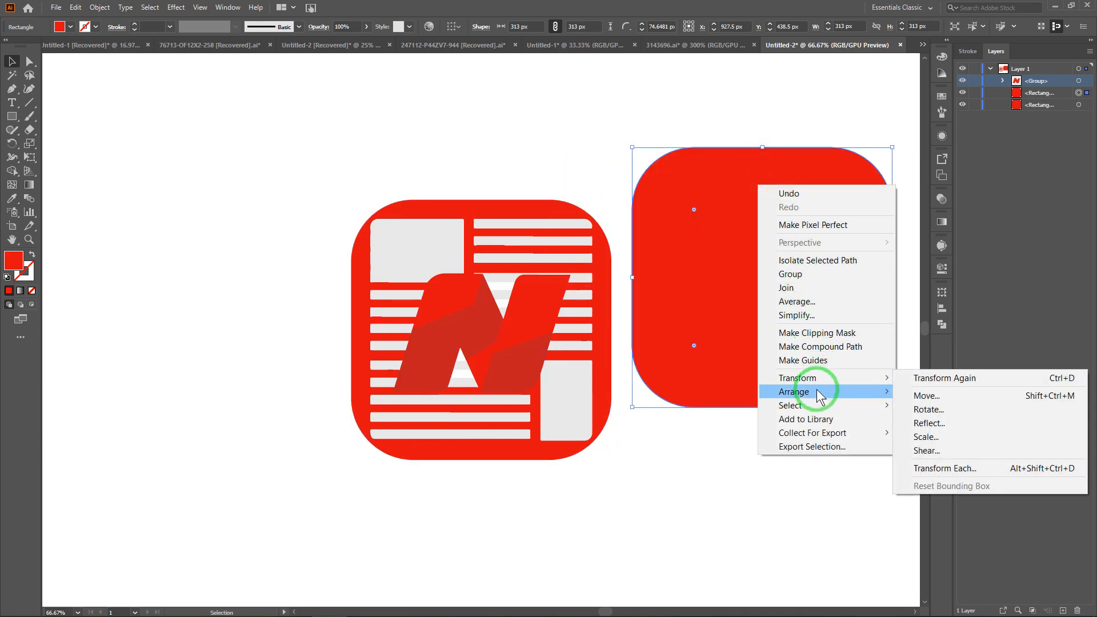
left_click(983, 391)
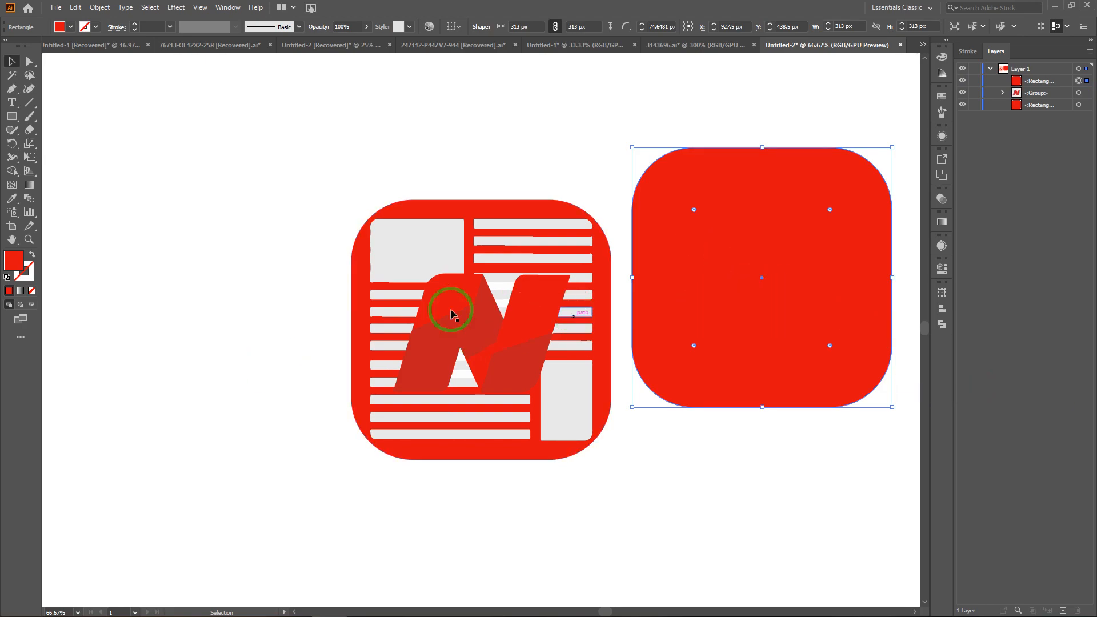
Remove the white gaps between the stripes inside the N's openings with the Shape Builder tool.
left_click(479, 331)
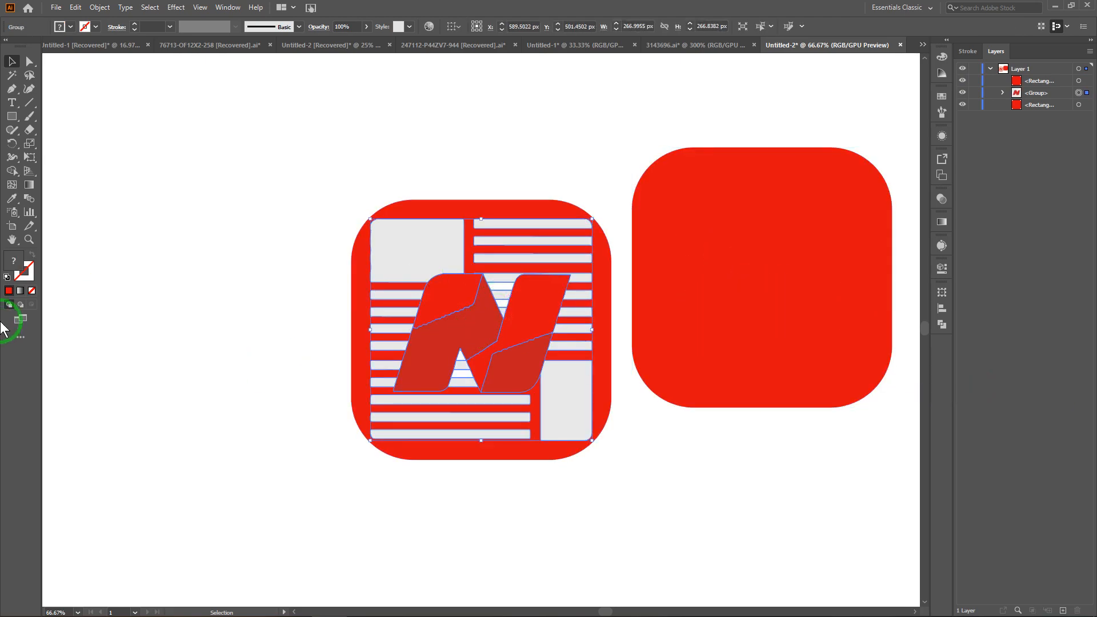
left_click(12, 170)
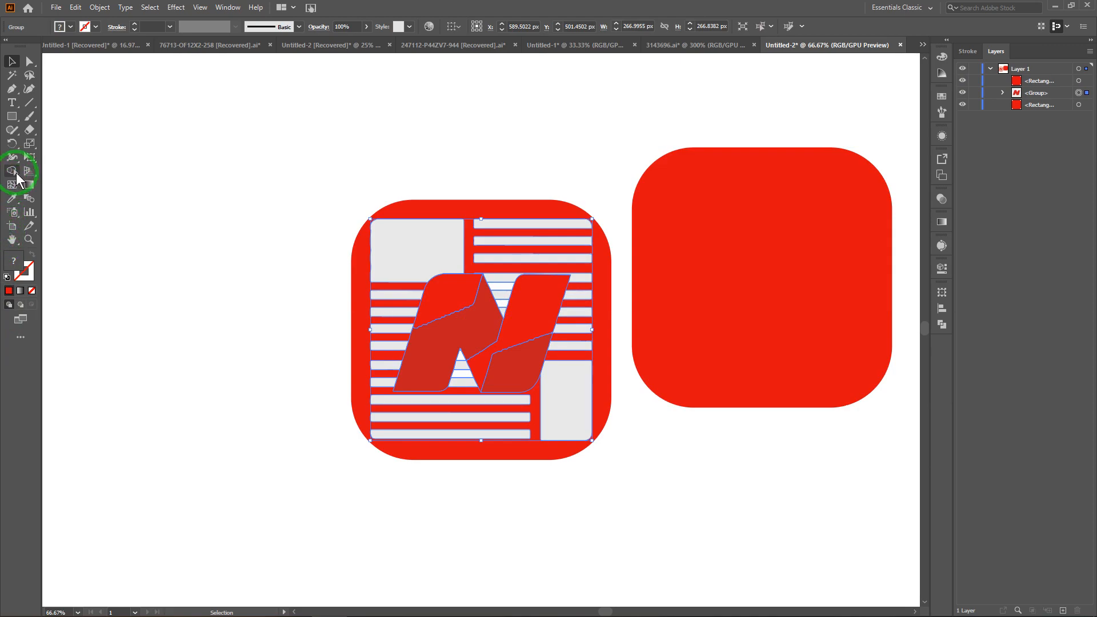
left_click(504, 296)
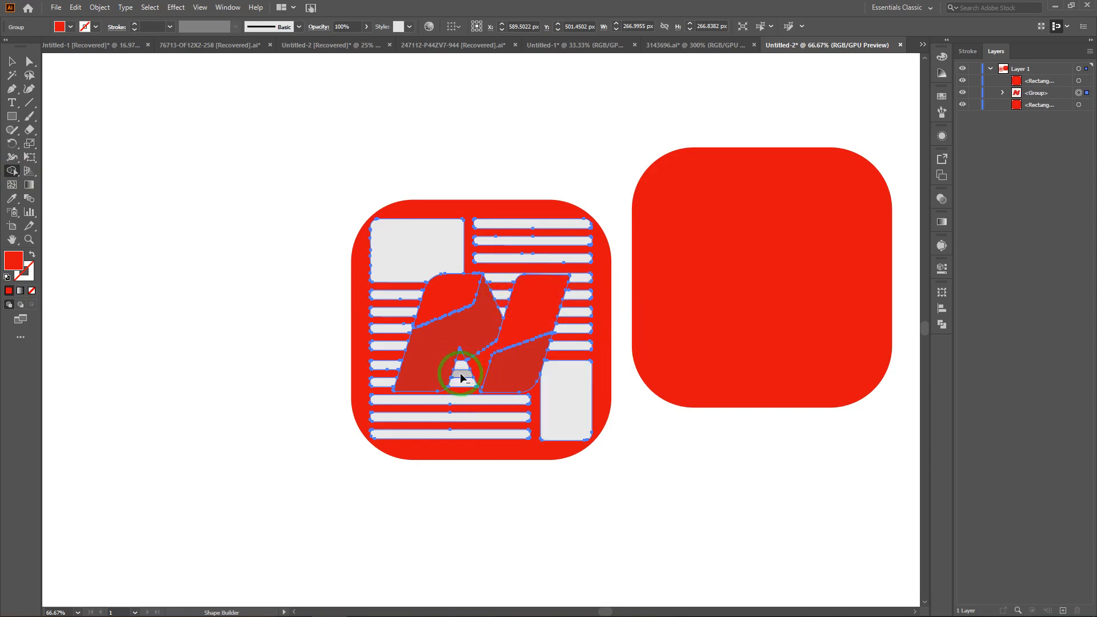
left_click(30, 62)
left_click(277, 232)
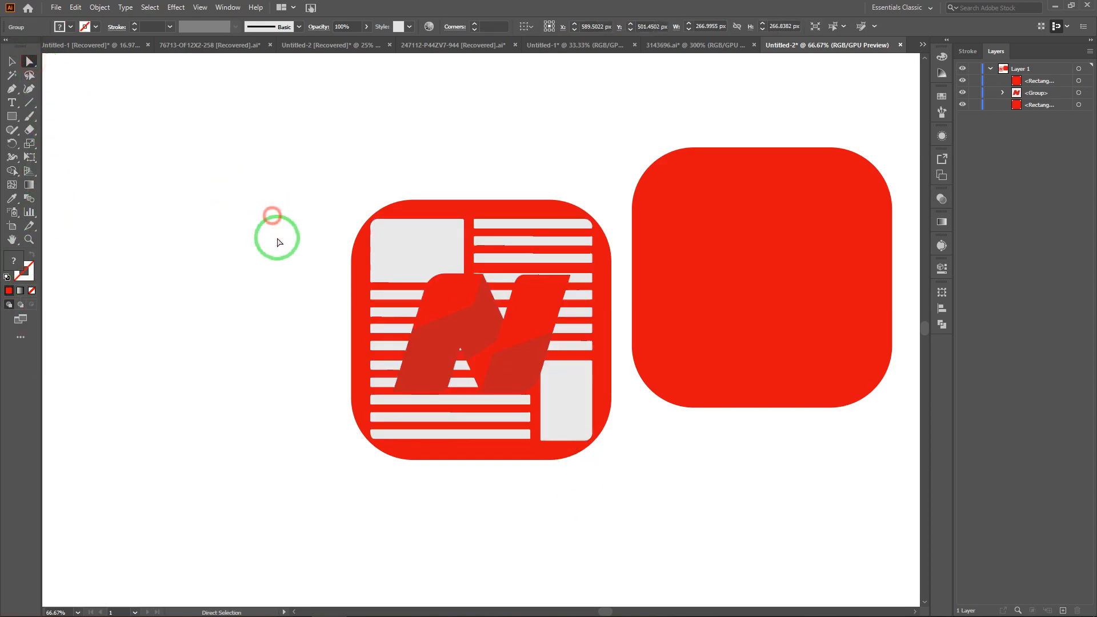
Fill the duplicated rounded square with white (FFFFFF) and place it exactly over the original red square.
left_click(795, 241)
double_click(26, 262)
left_click_drag(439, 262, 379, 229)
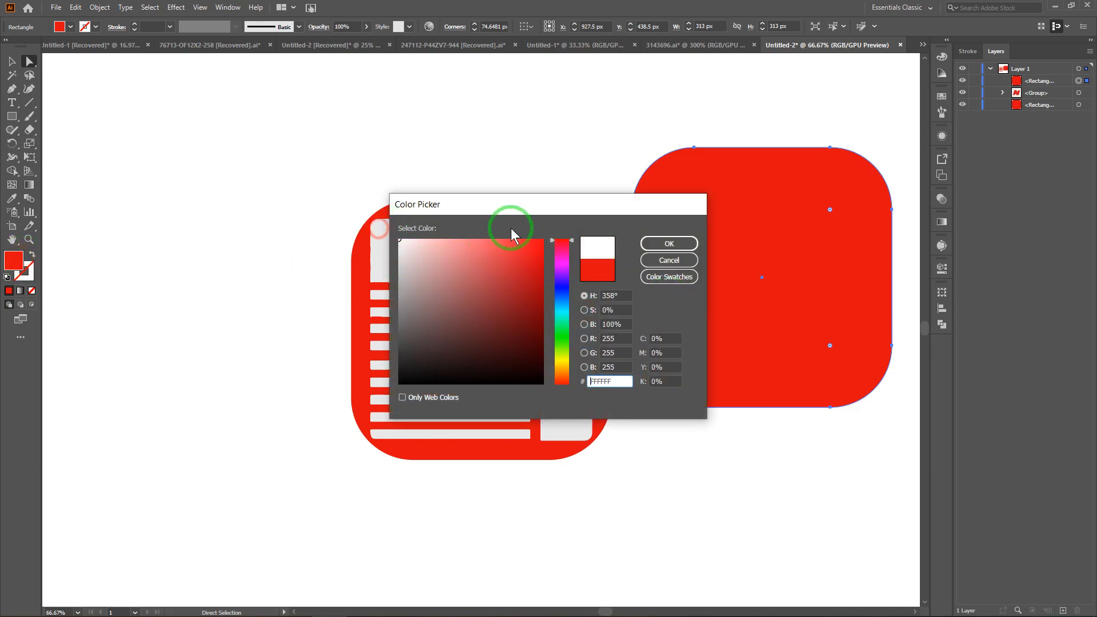
left_click(655, 242)
left_click_drag(774, 256, 493, 310)
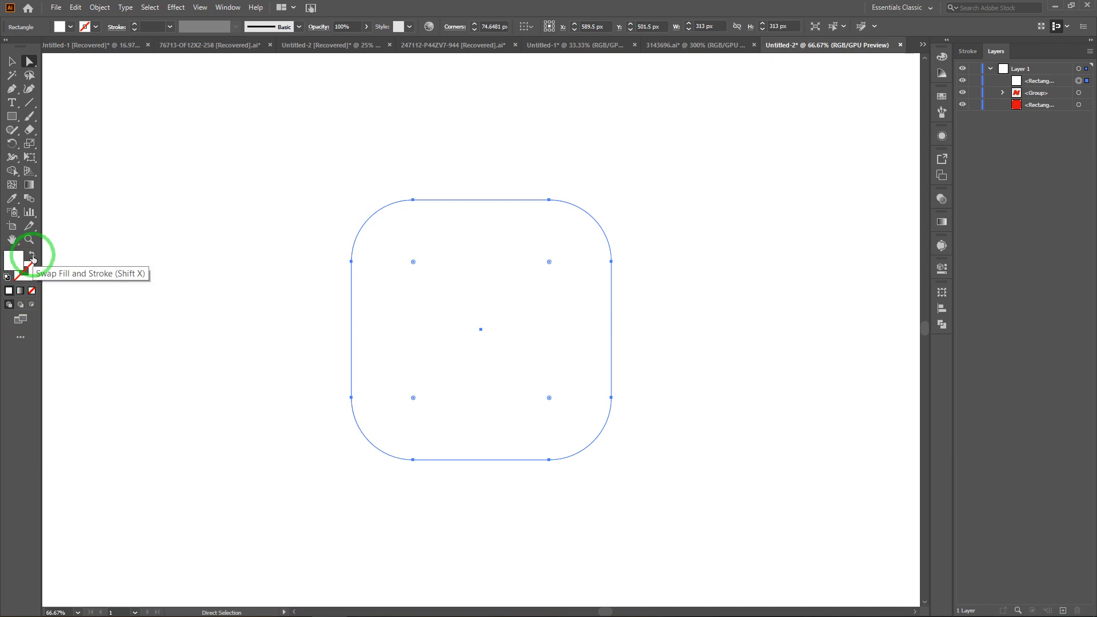
Change the white rounded square to no fill with a white (FFFFFF) stroke.
left_click(37, 275)
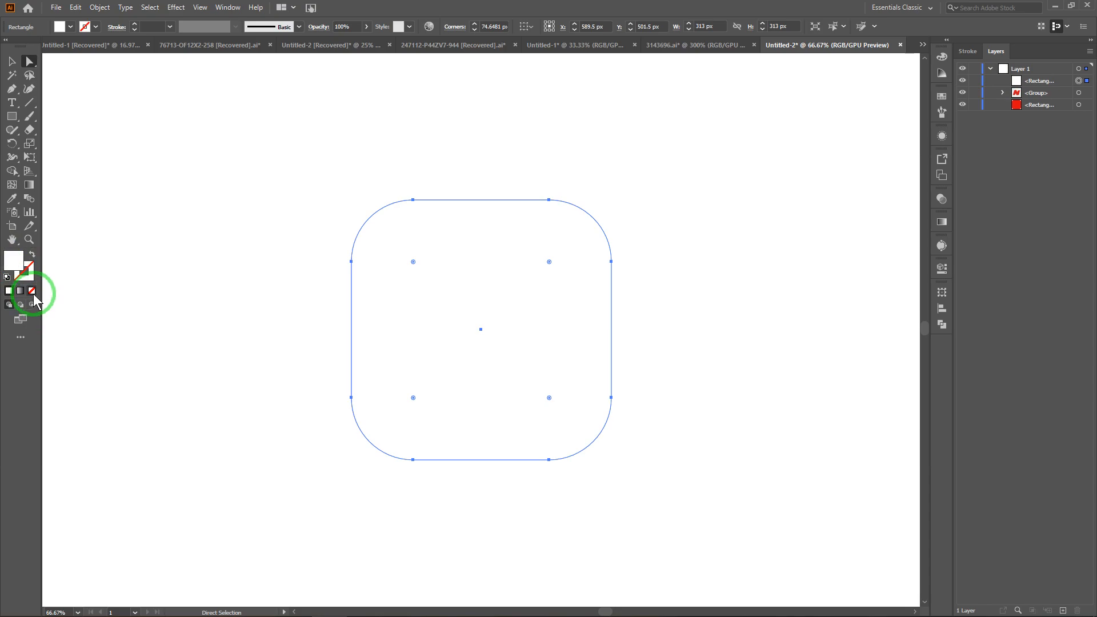
left_click(34, 293)
double_click(27, 269)
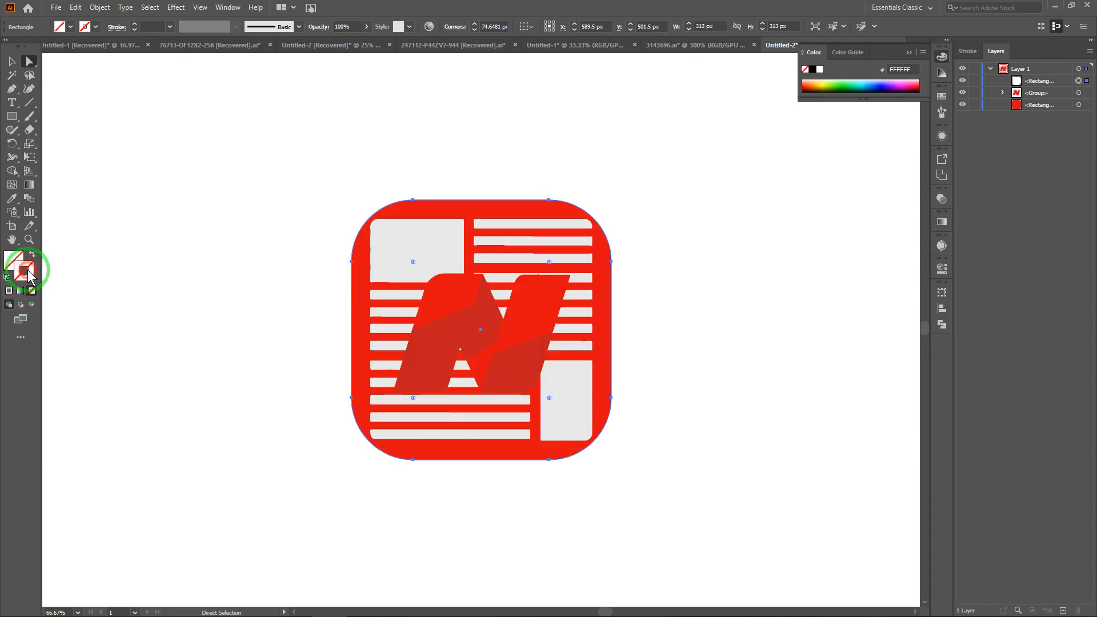
left_click_drag(421, 253, 389, 229)
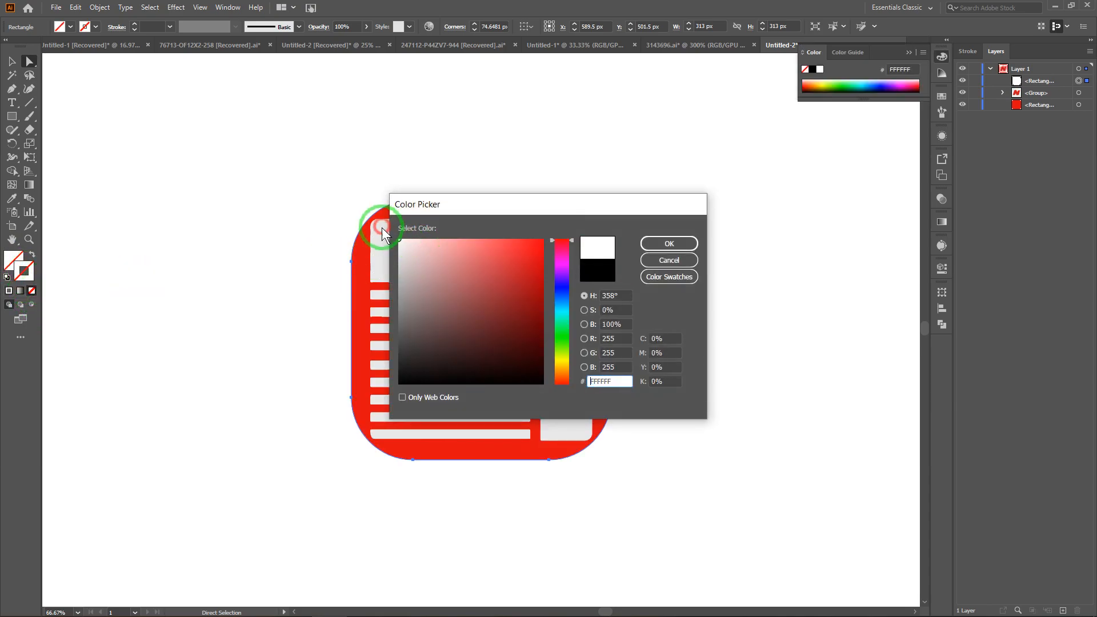
left_click(670, 243)
left_click(32, 255)
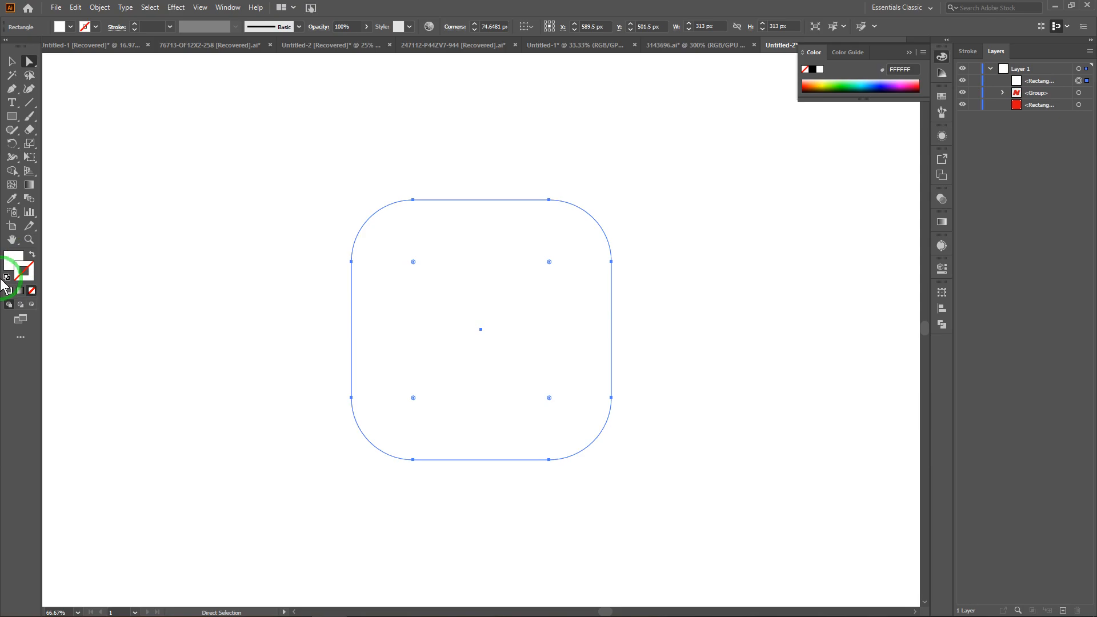
left_click(31, 257)
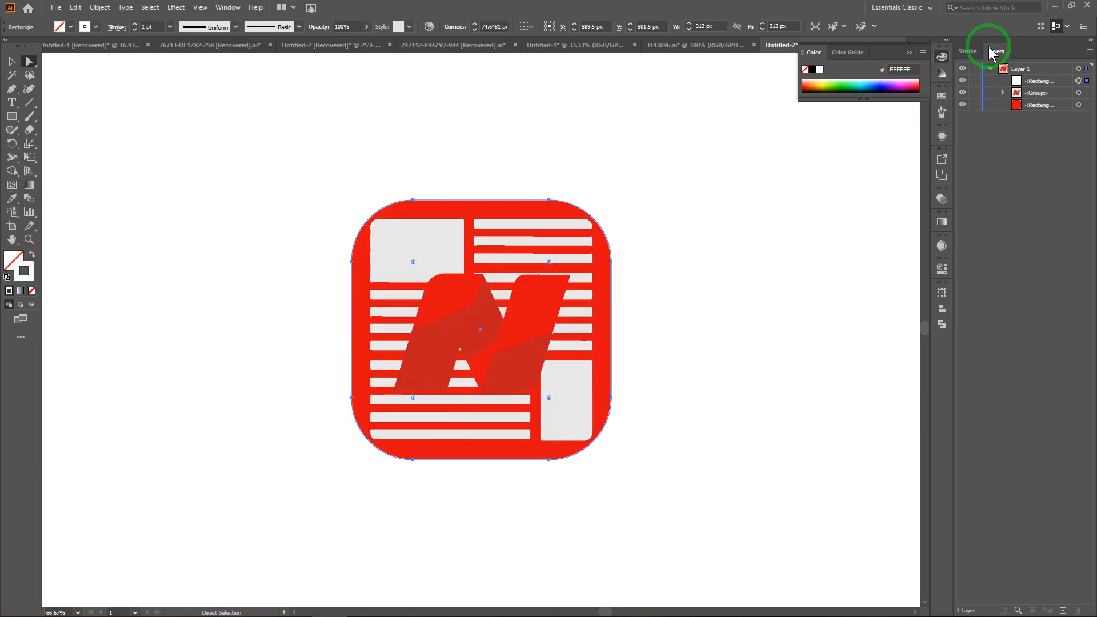
Set the white rounded outline's stroke weight to 32 pt and deselect the artwork.
left_click(972, 52)
left_click(1021, 69)
type("8")
key("Return")
key("Up")
key("Up")
key("Up")
key("Up")
key("Up")
key("Up")
key("Up")
key("Up")
key("Up")
key("Up")
key("Up")
key("Up")
key("Up")
key("Up")
key("Up")
key("Up")
key("Up")
key("Up")
key("Up")
key("Up")
key("Up")
key("Up")
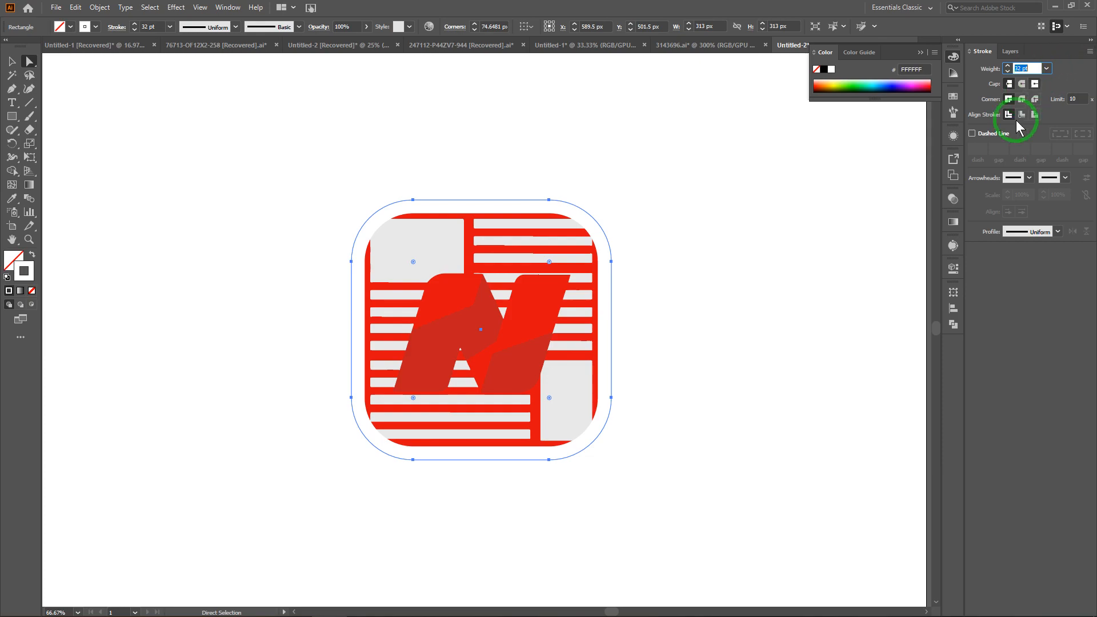
left_click(496, 322)
left_click(657, 209)
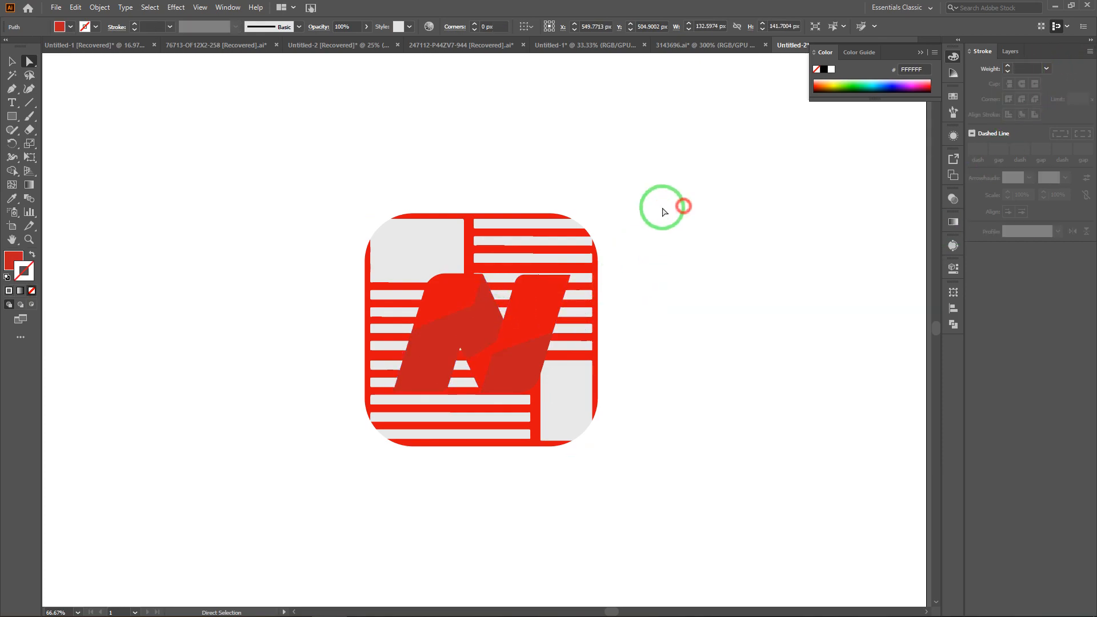
Scale the logo group up to about 272 px wide and nudge it left and up to recentre it within the white outline.
left_click(465, 313)
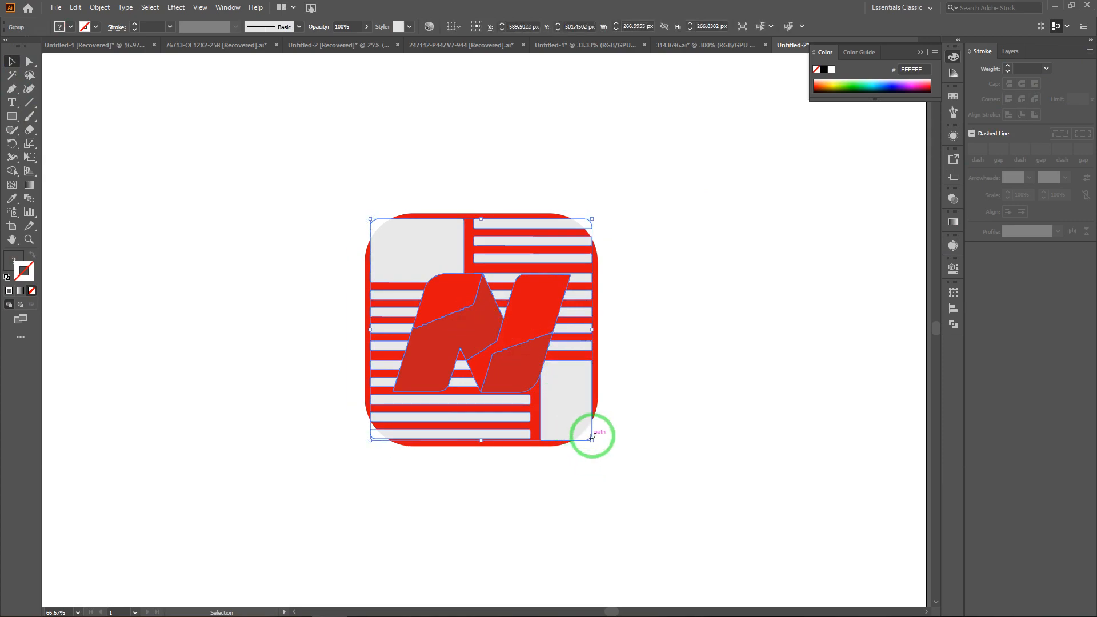
left_click_drag(593, 436, 598, 445)
key("Left")
key("Left")
key("Left")
key("Left")
key("Left")
key("Left")
key("Left")
key("Left")
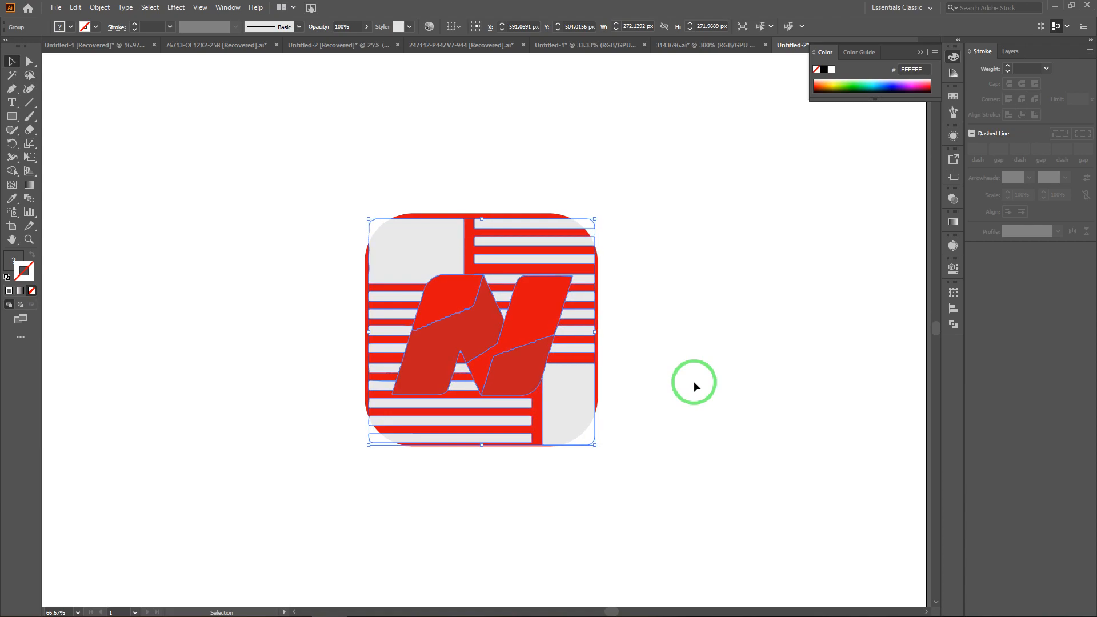
key("Up")
key("Up")
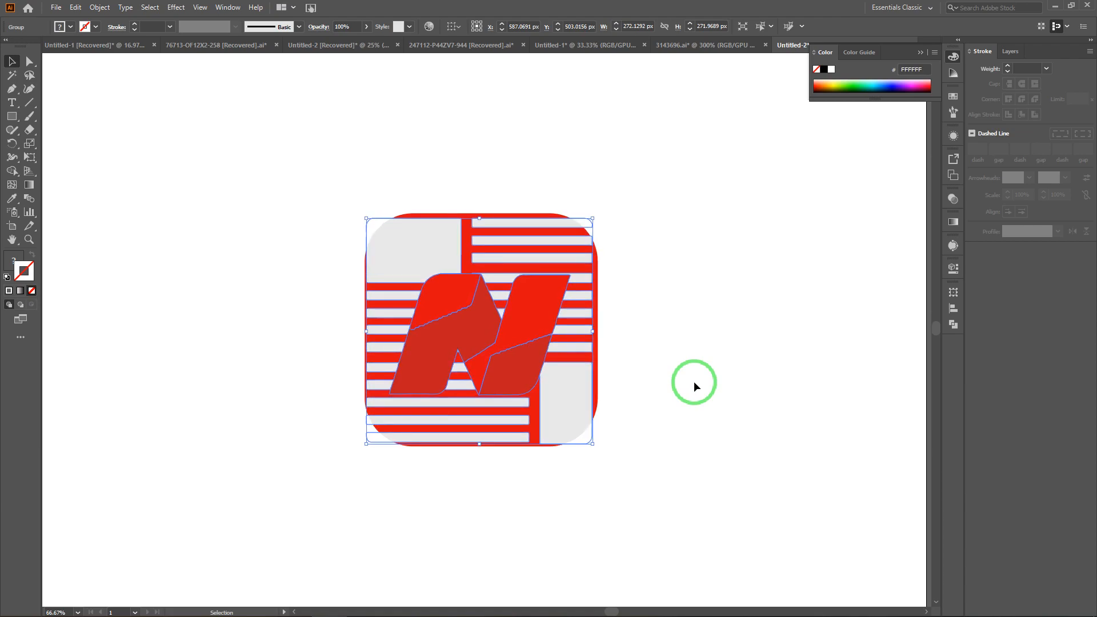
key("Right")
key("Right")
left_click(762, 281)
Select the topmost white outline rectangle in Layer 1 and open its stroke weight for editing.
left_click(428, 215)
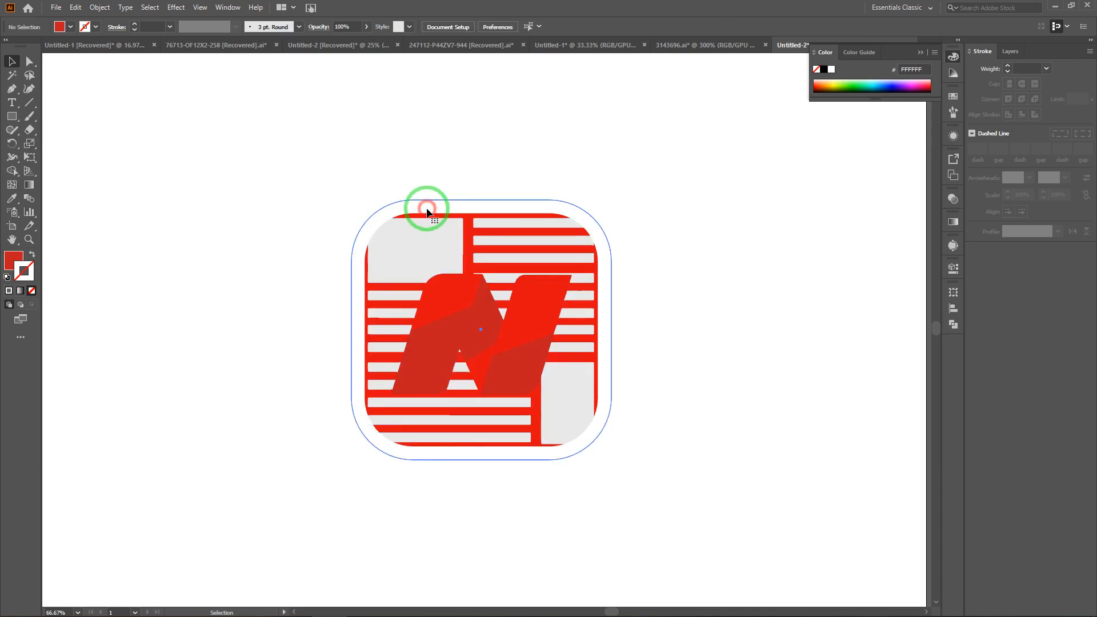
left_click(1021, 67)
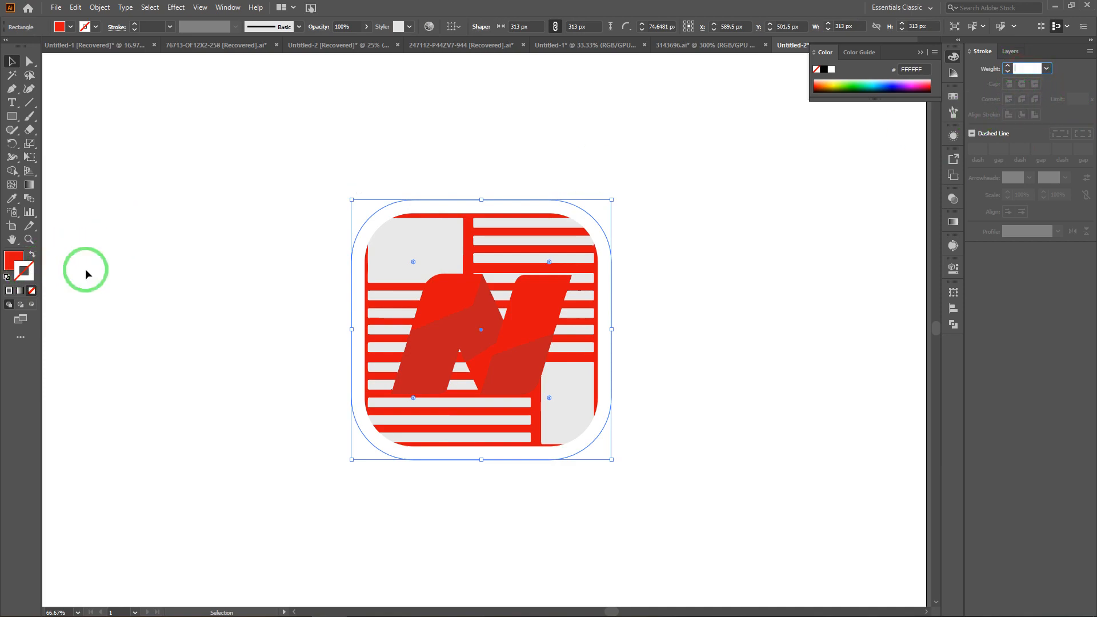
left_click(357, 269)
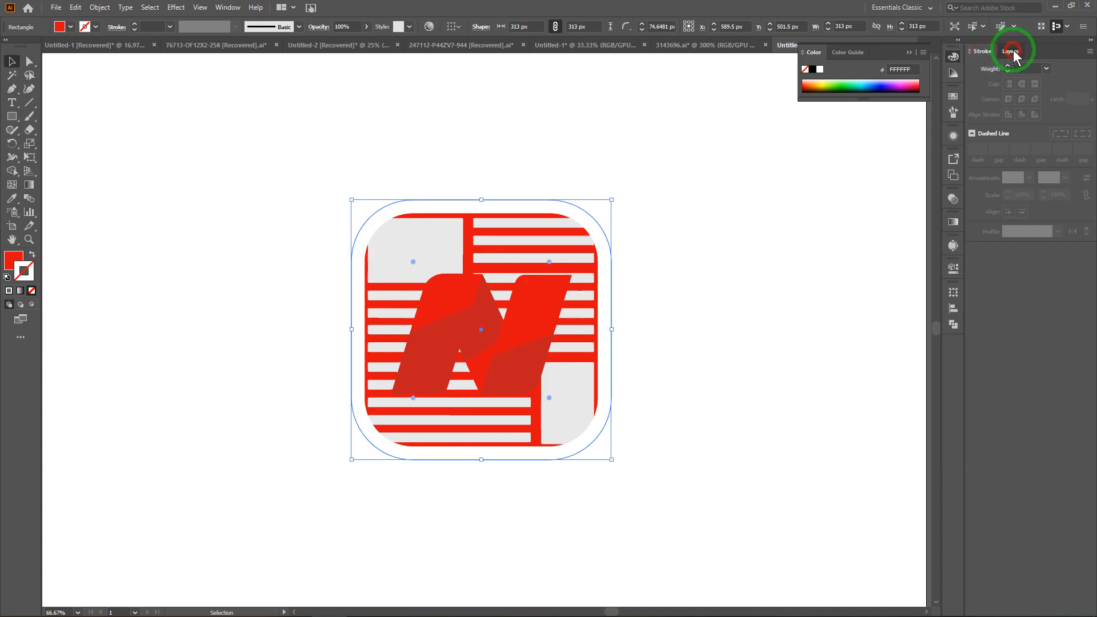
left_click(1010, 51)
left_click(1049, 83)
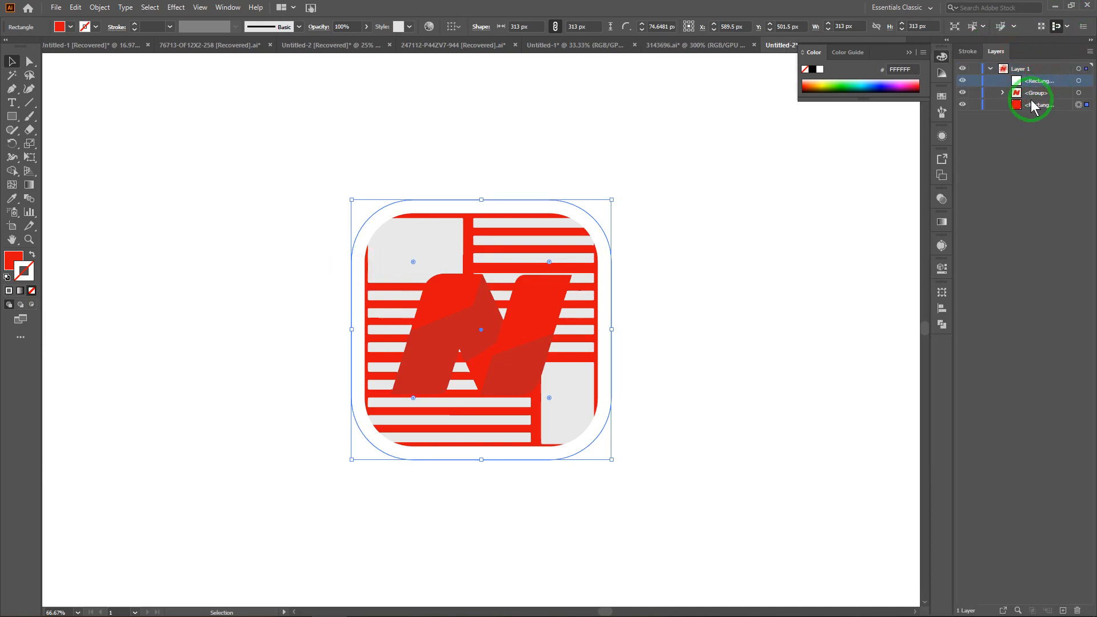
left_click(1090, 85)
left_click(967, 51)
left_click(1021, 68)
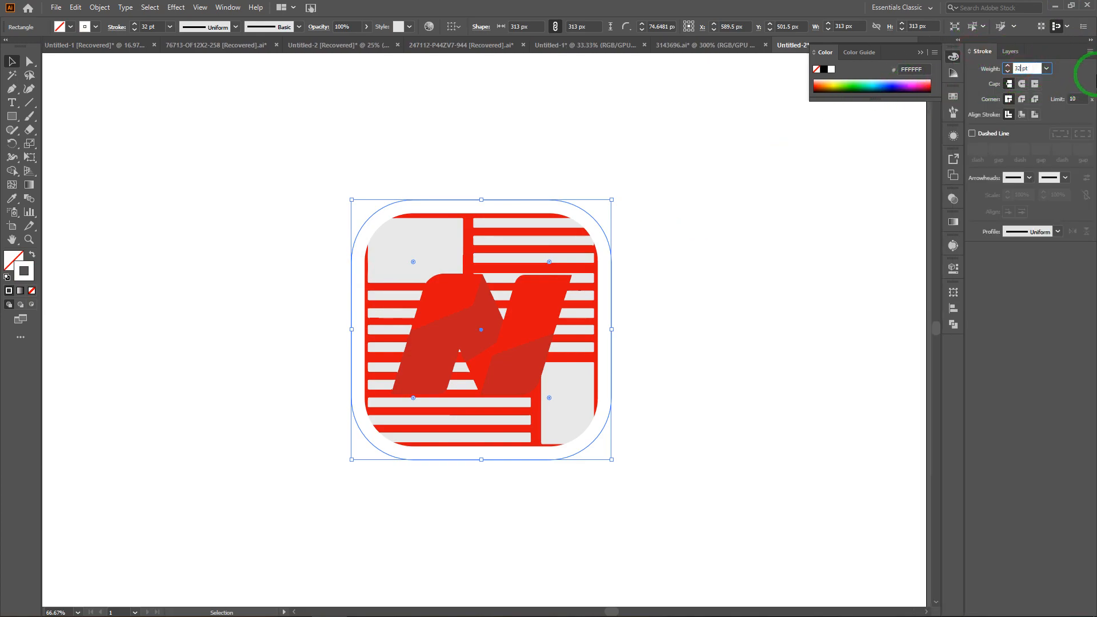
Try aligning the white outline's stroke to the outside and restore its centre alignment.
left_click(1035, 115)
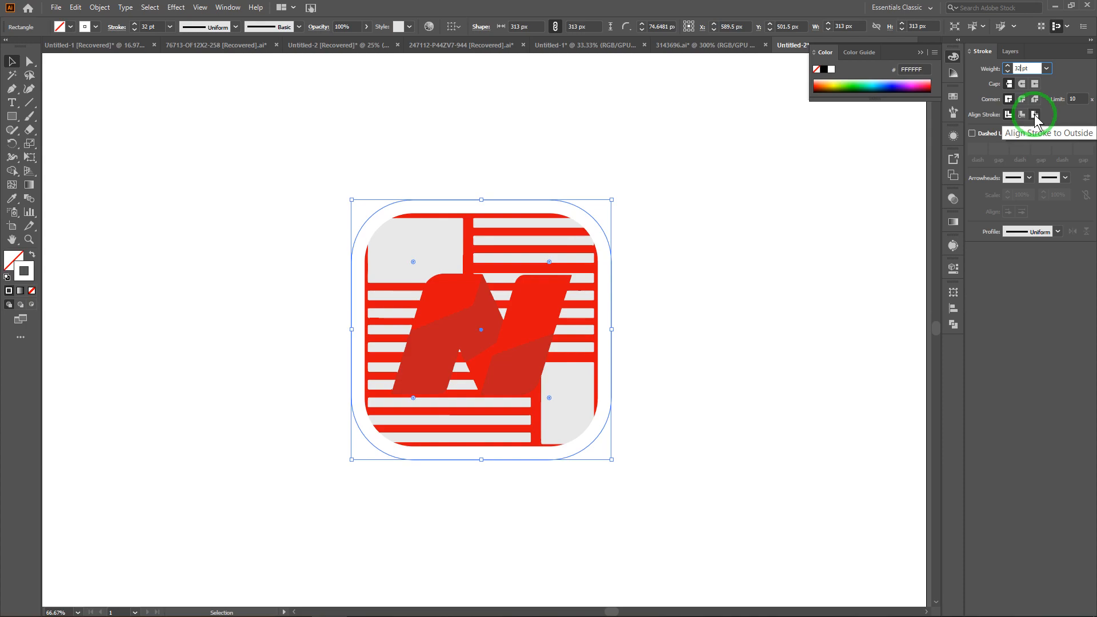
left_click(1035, 115)
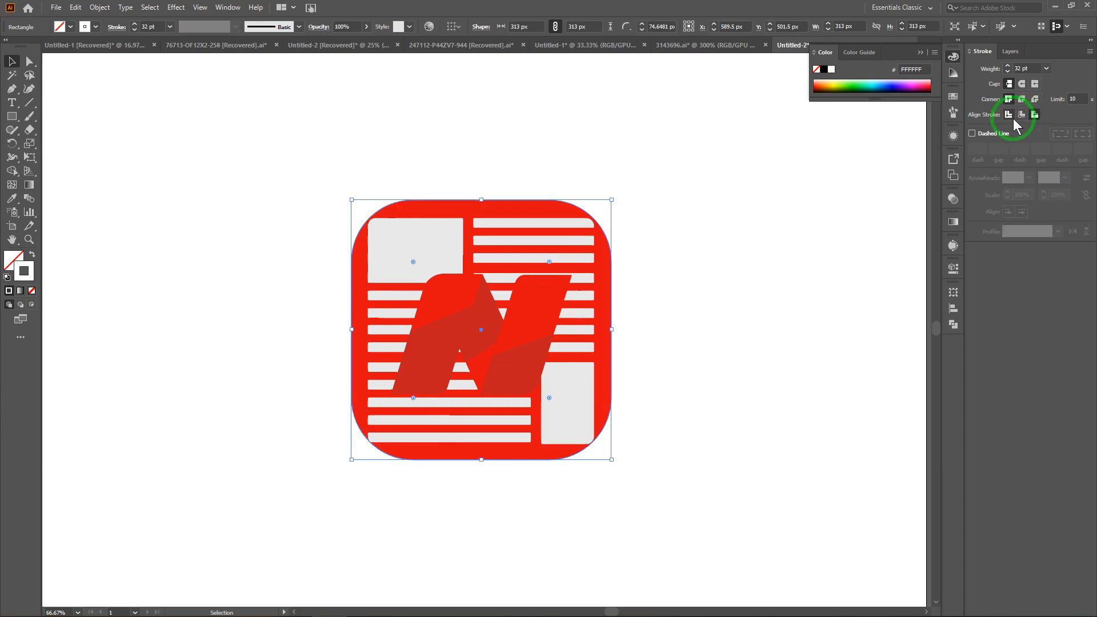
left_click(1009, 115)
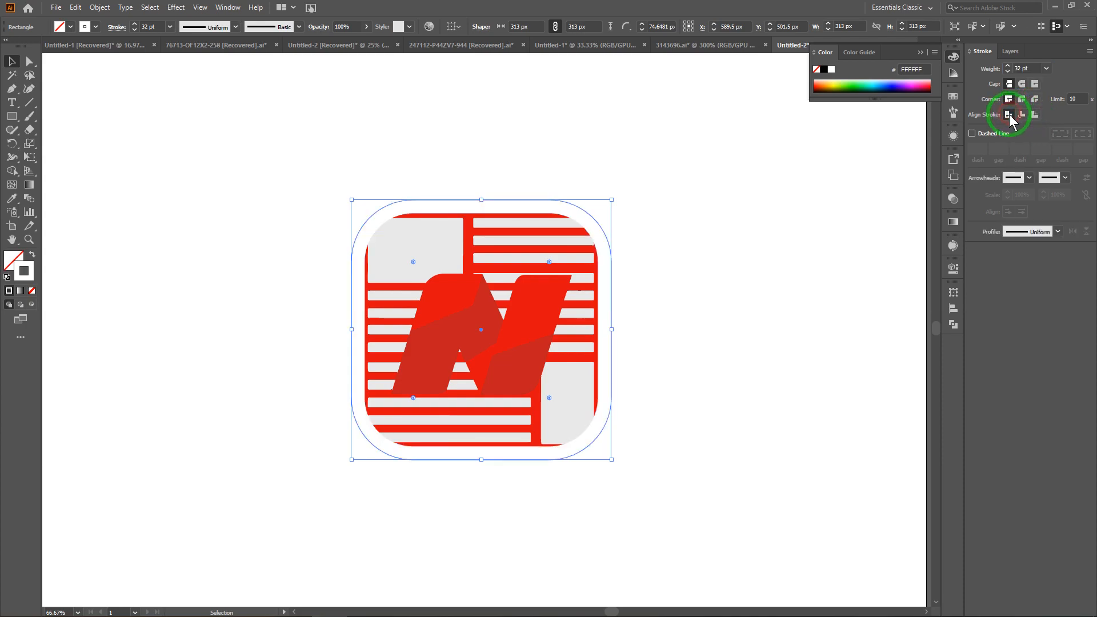
Adjust the white outline's stroke weight to 45 pt so it covers the red border around the logo.
left_click(1017, 67)
key("Up")
key("Up")
key("Up")
key("Up")
key("Up")
key("Up")
key("Up")
key("Up")
key("Up")
key("Up")
key("Up")
key("Up")
key("Up")
key("Up")
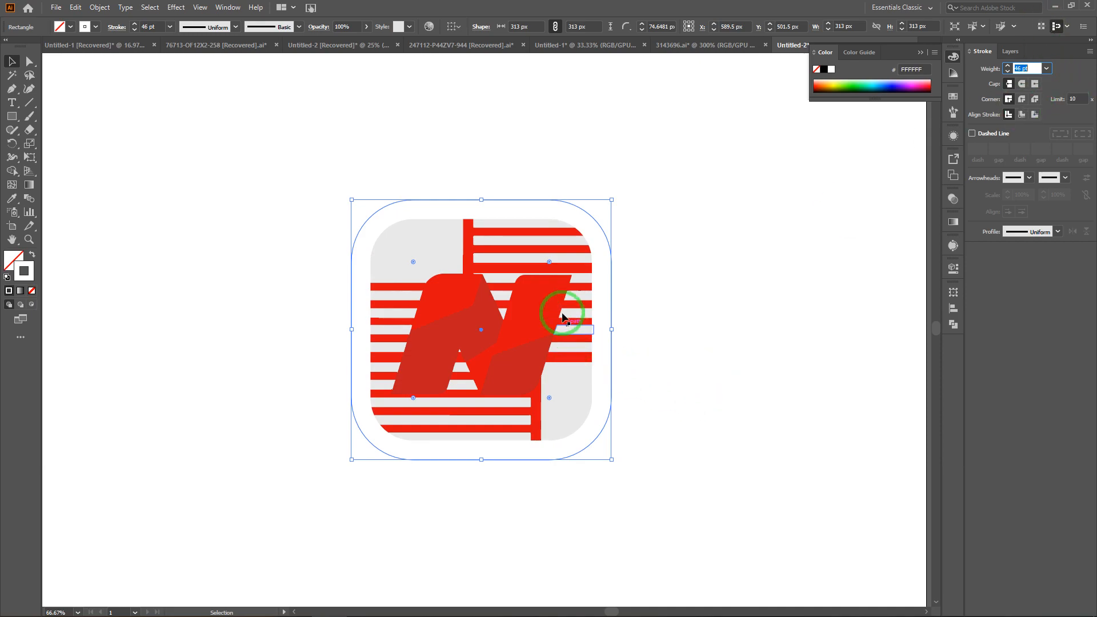
key("Down")
key("Down")
key("Down")
key("Down")
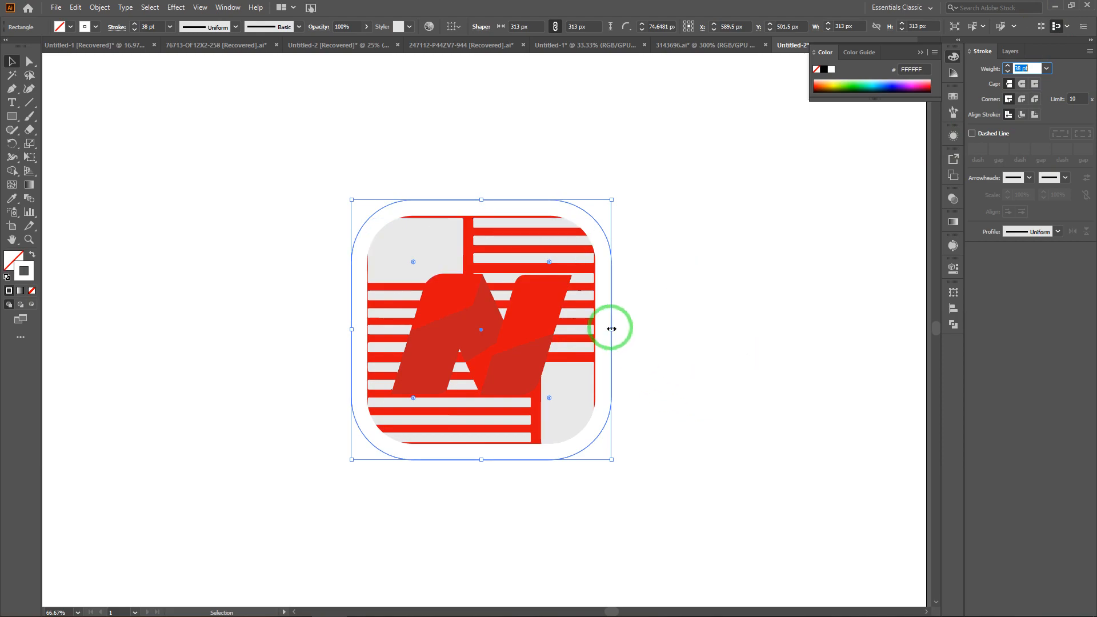
key("Up")
key("Up")
key("Up")
key("Up")
key("Up")
key("Up")
key("Up")
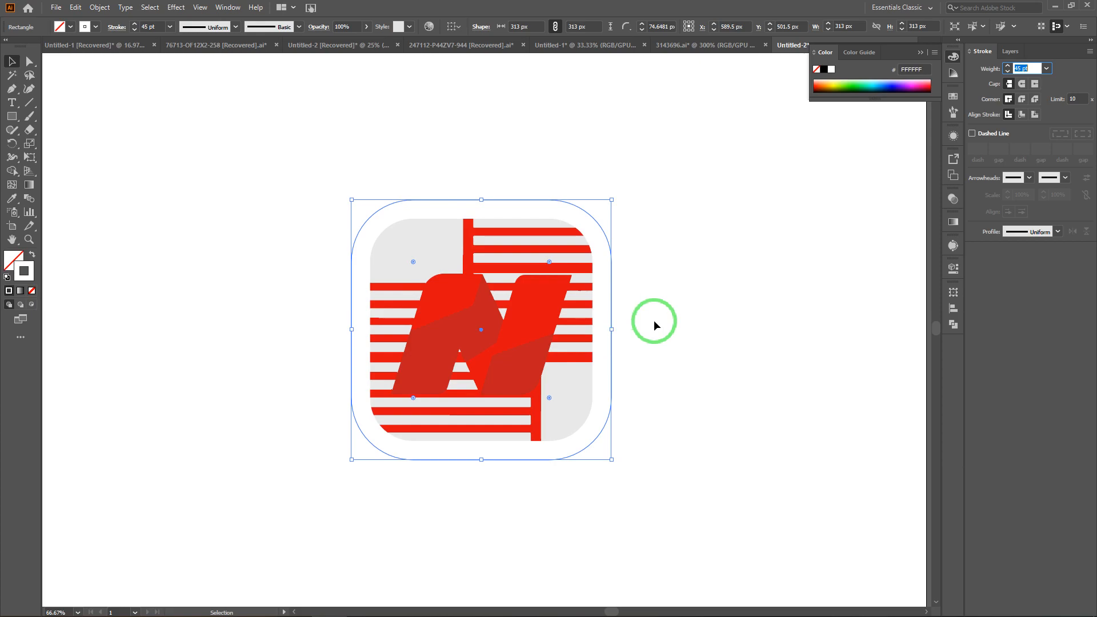
Change the fill of the red background rectangle at the bottom of Layer 1 to white and deselect it.
left_click(563, 265)
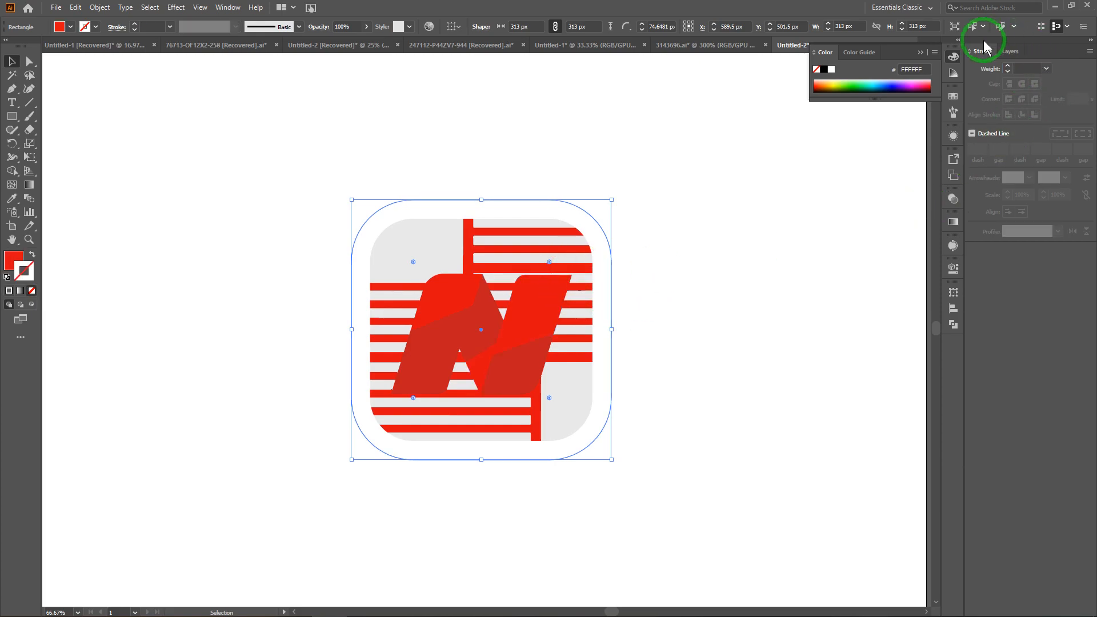
left_click(1010, 51)
left_click(1043, 105)
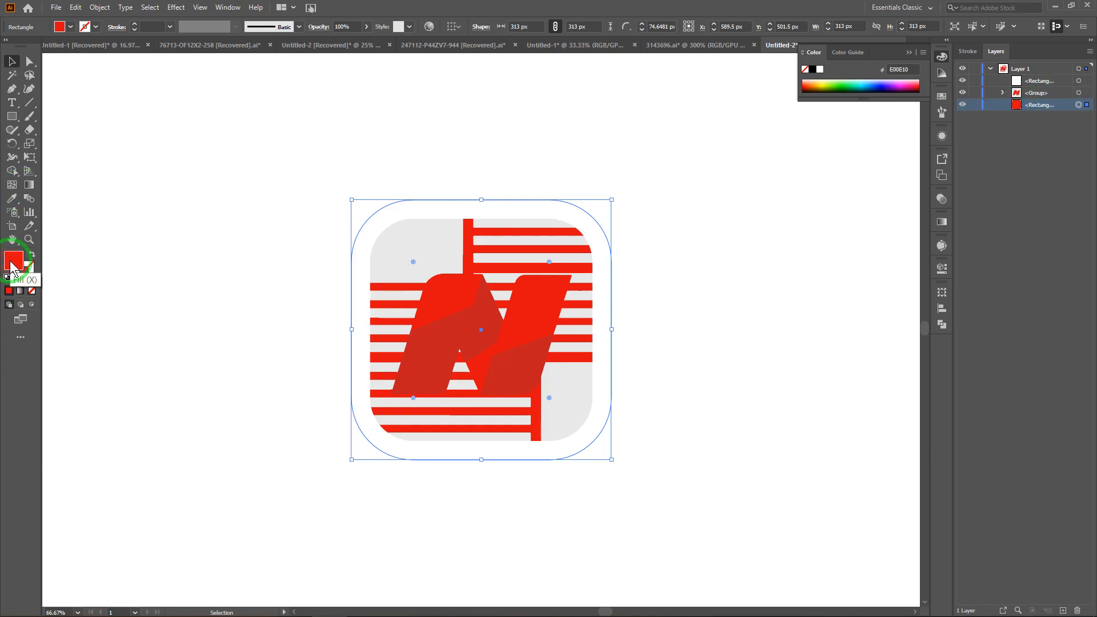
left_click(71, 27)
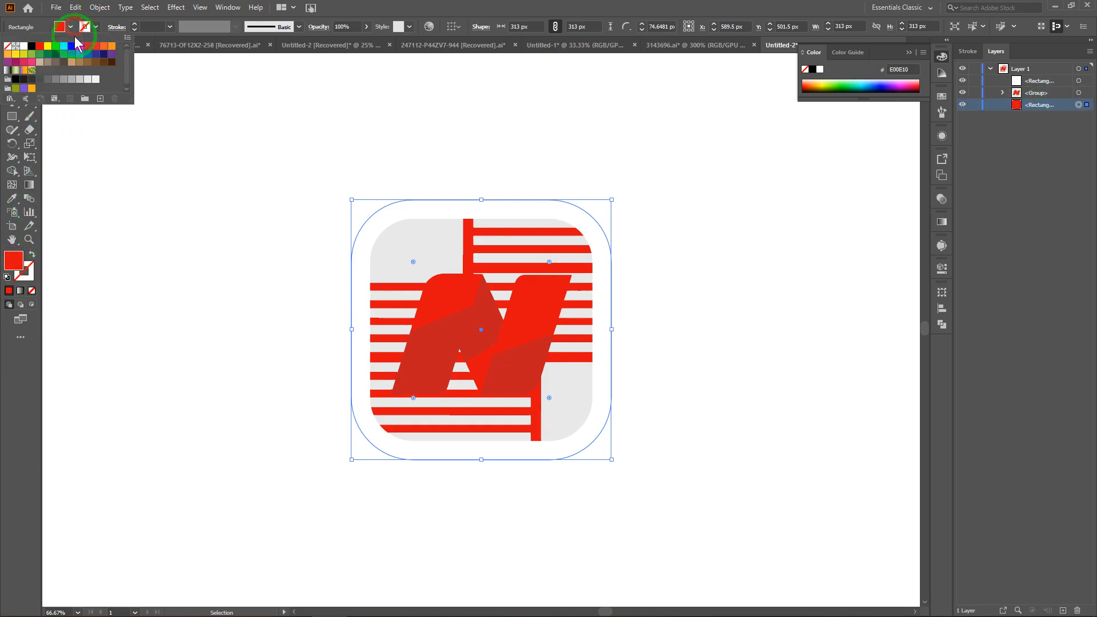
left_click(24, 45)
left_click(735, 242)
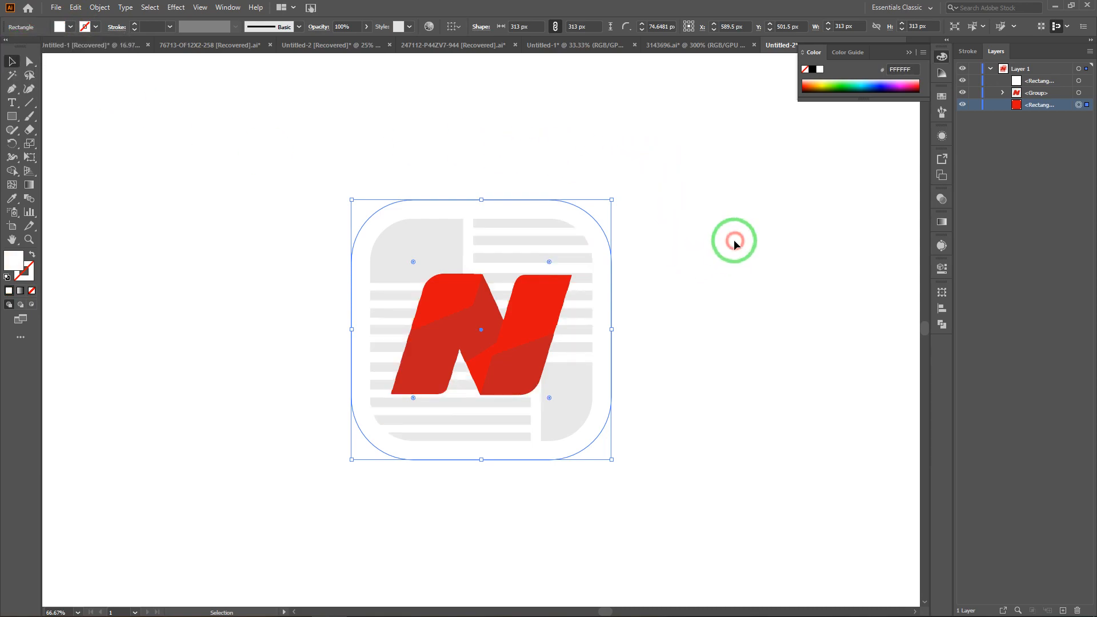
left_click(732, 135)
Select the complete N icon artwork and copy it into the 3143696.ai phone mockup document.
left_click_drag(316, 158, 737, 527)
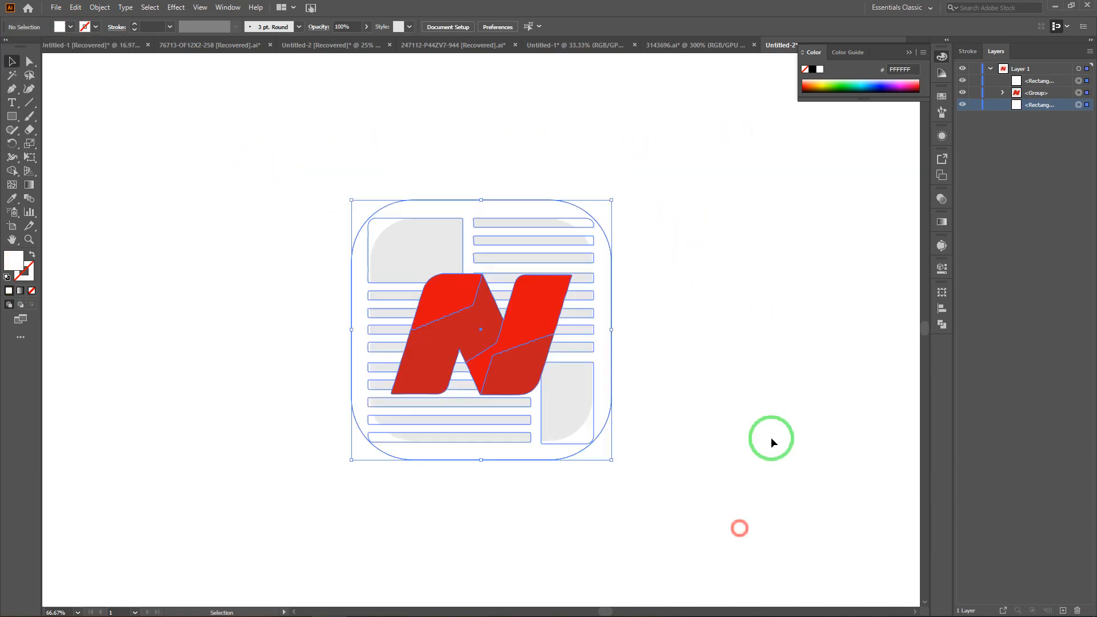
left_click(761, 374)
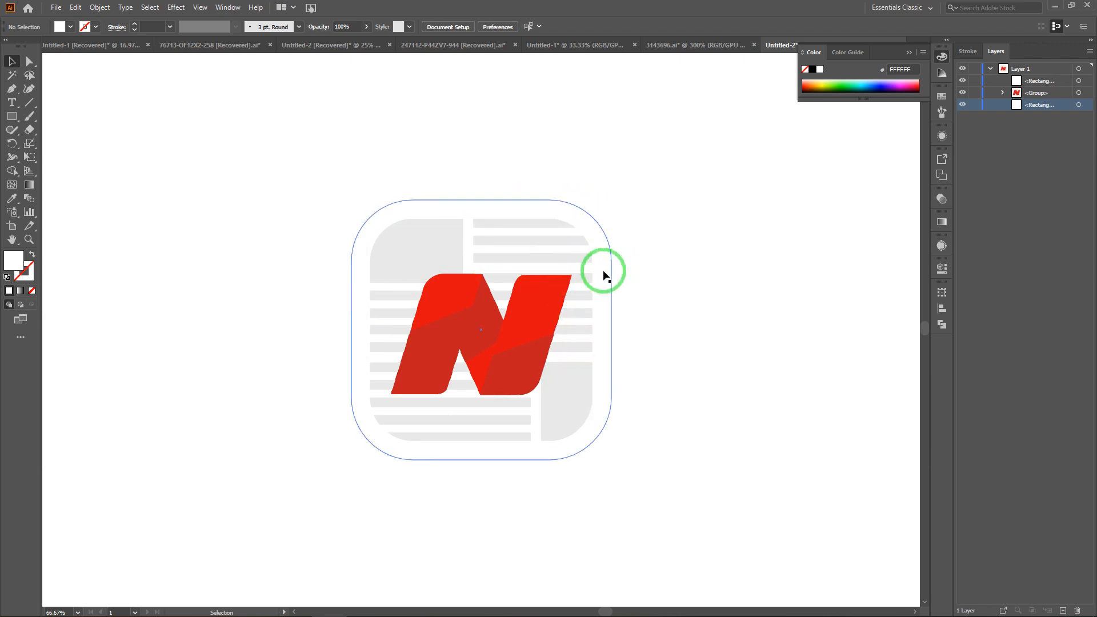
left_click_drag(264, 152, 760, 516)
left_click_drag(520, 322, 580, 274)
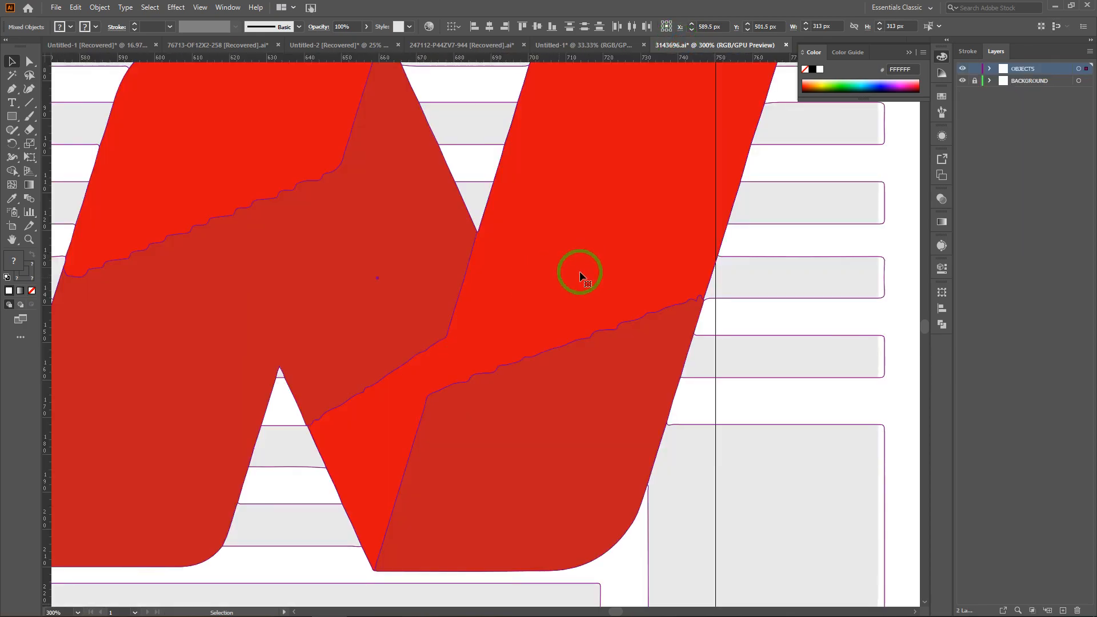
key("ctrl+1")
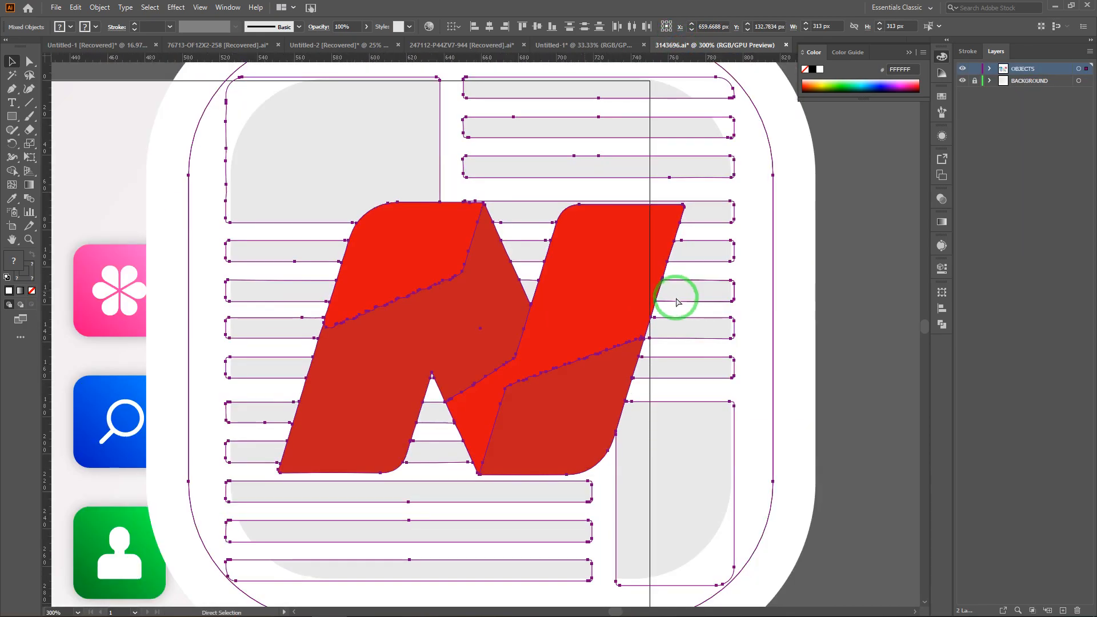
Try scaling the copied icon down to about 171 px wide, and undo the scaling.
left_click(29, 61)
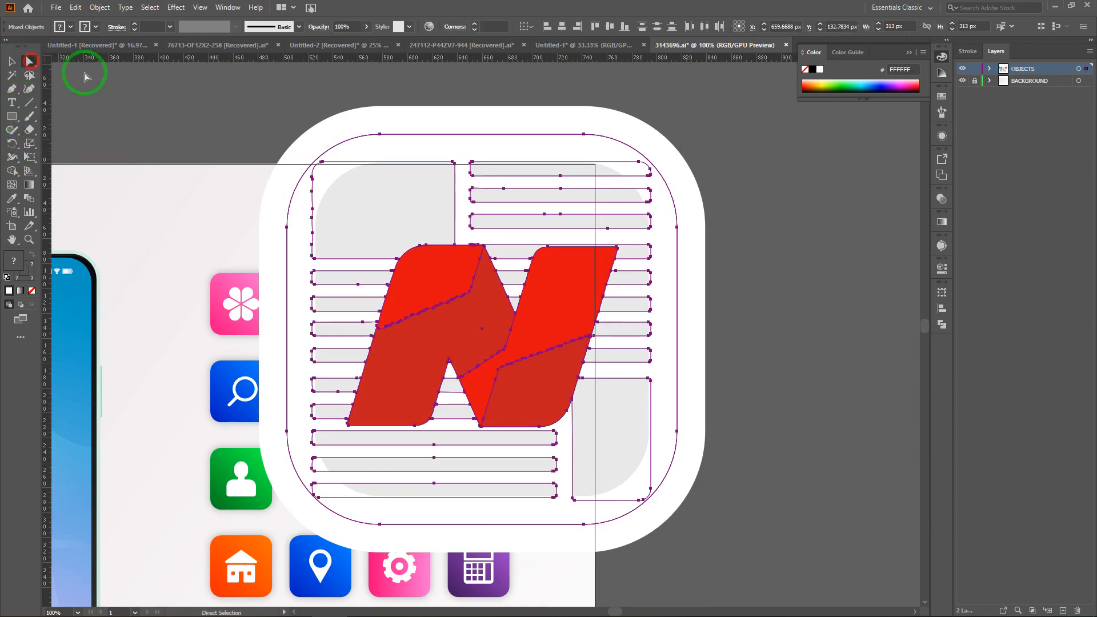
left_click(10, 89)
left_click(11, 62)
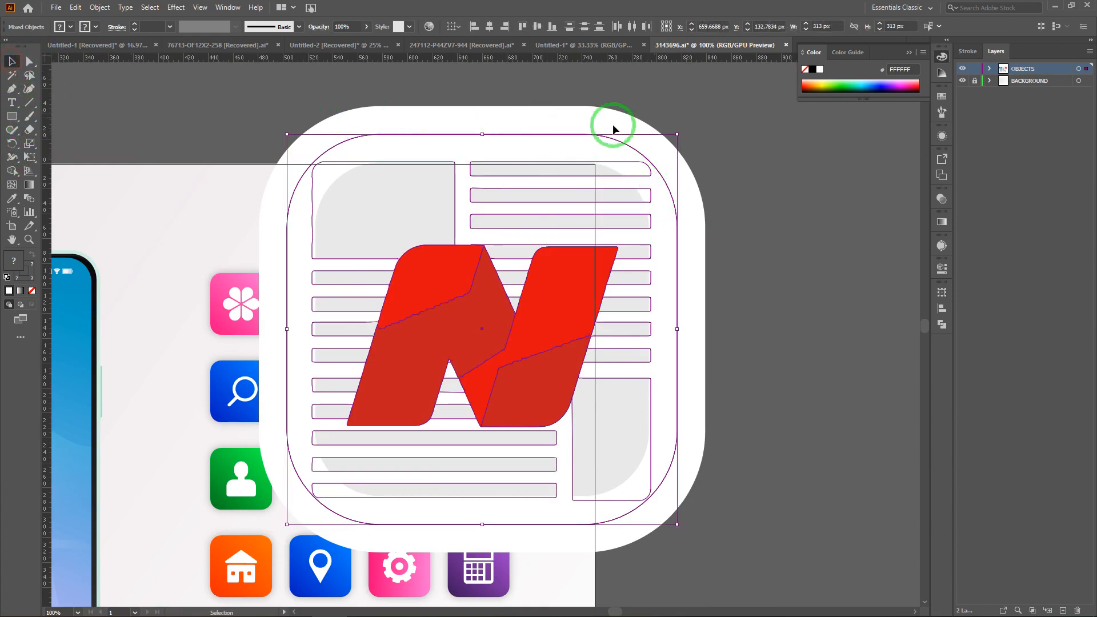
left_click_drag(678, 136, 555, 312)
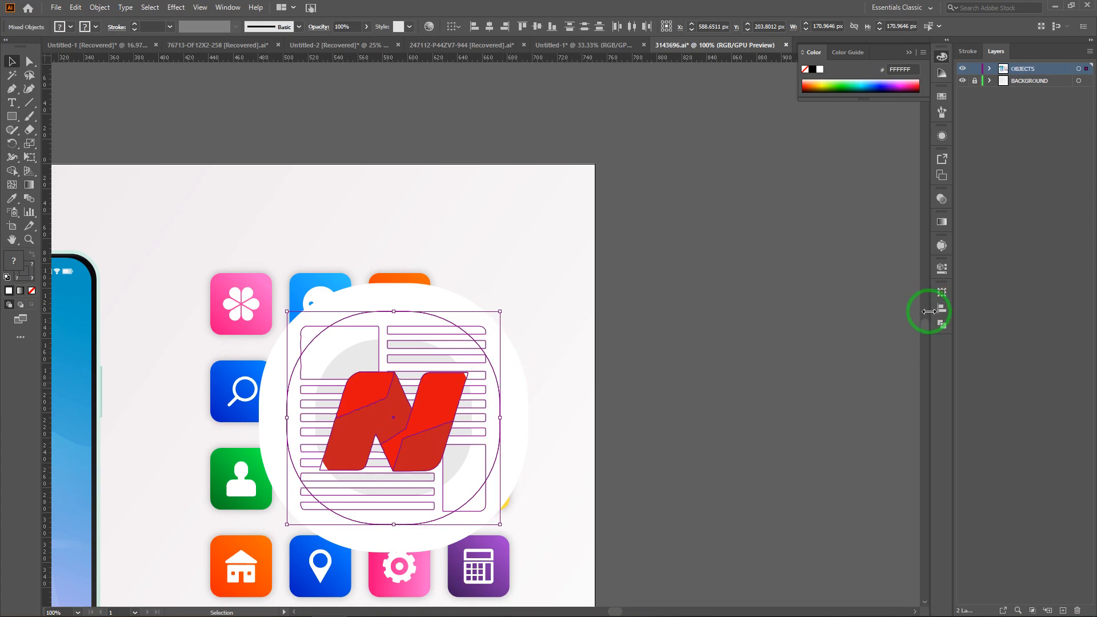
key("ctrl+z")
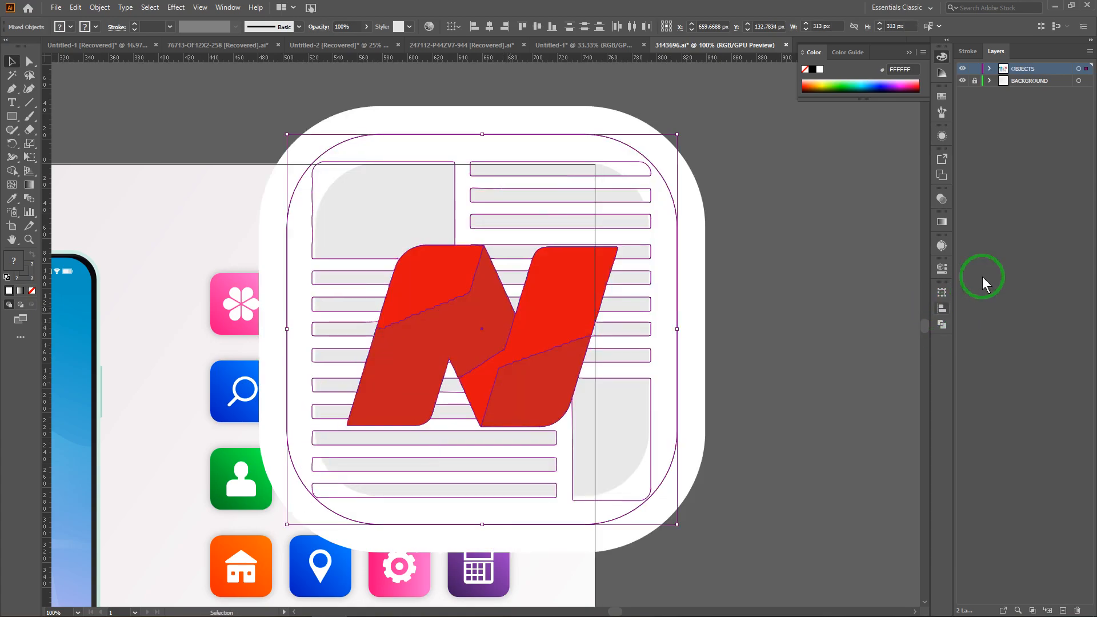
Enable Scale Strokes & Effects and scale the copied icon down proportionally to about 43 px wide.
left_click(943, 291)
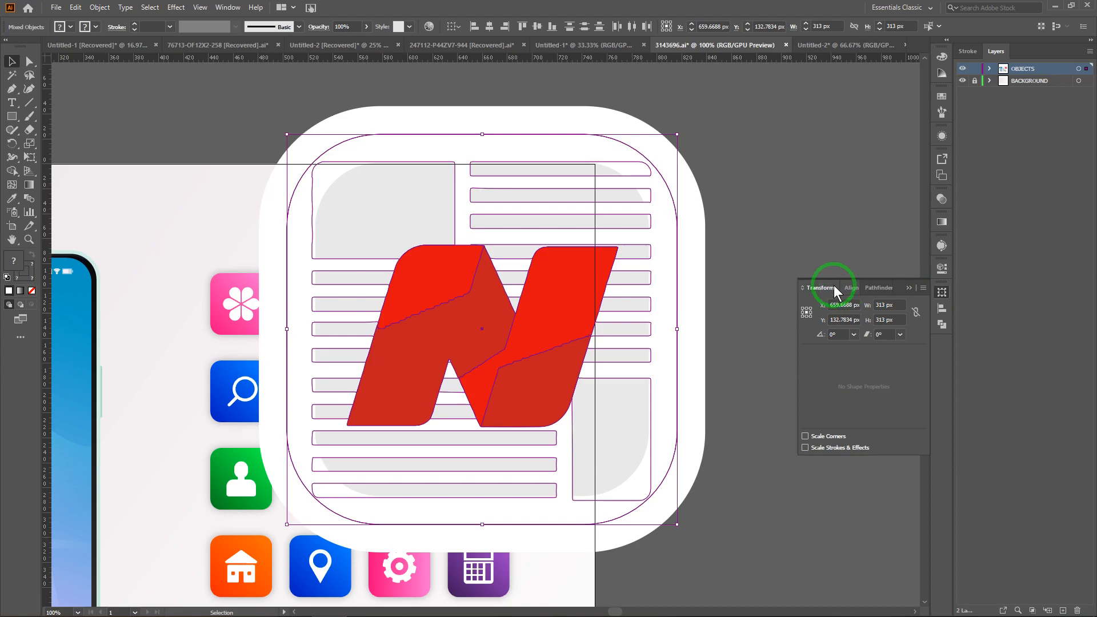
left_click(806, 448)
left_click(910, 288)
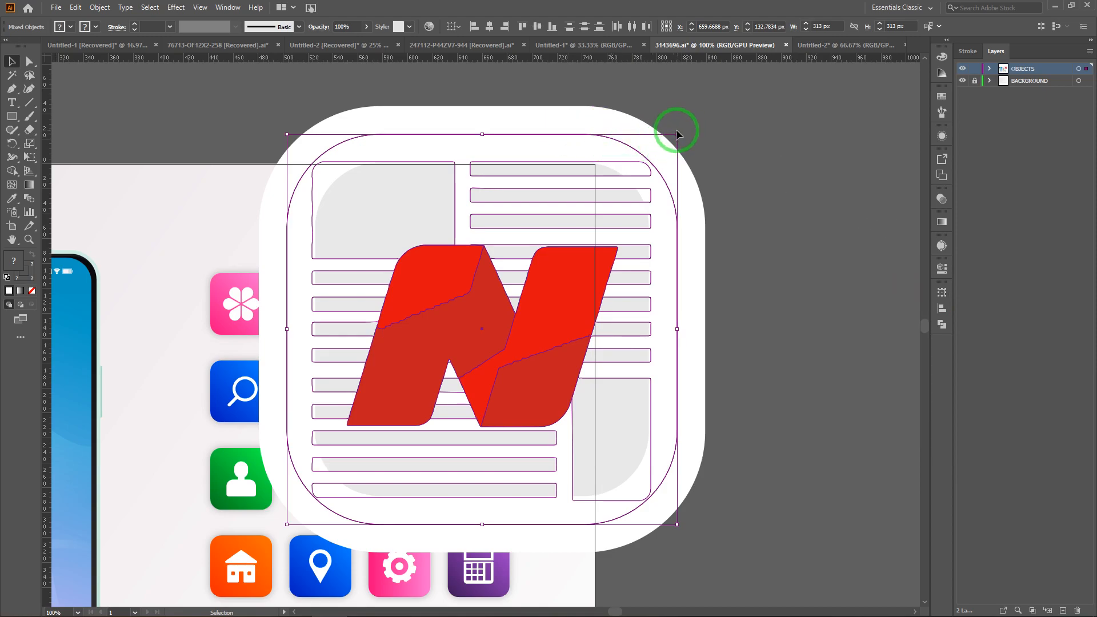
left_click_drag(676, 134, 342, 463)
left_click(316, 507)
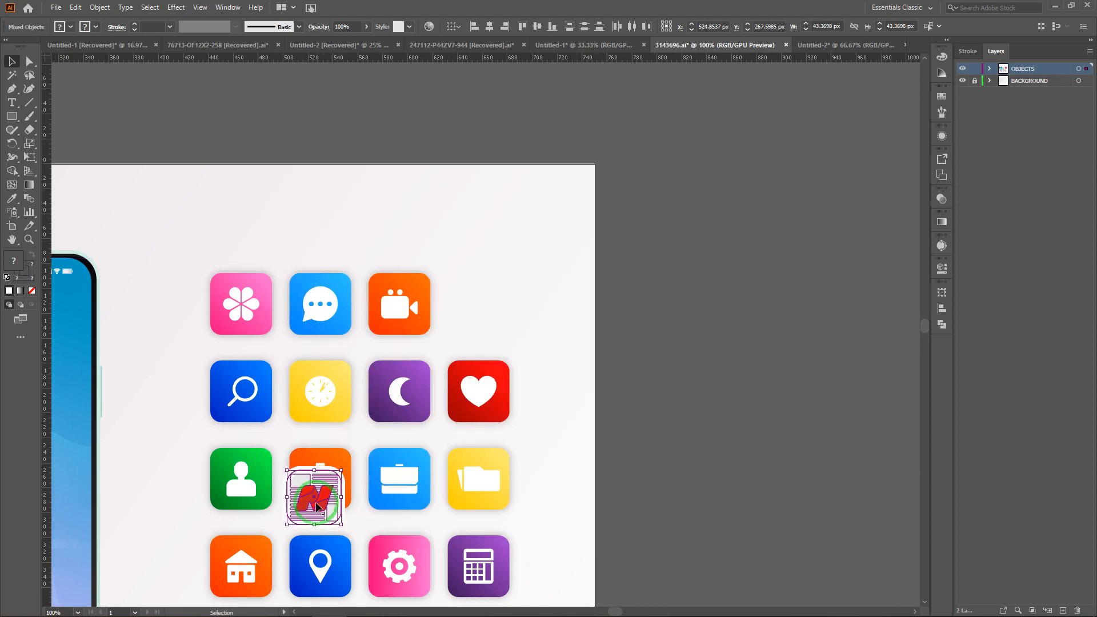
Move the icon to the empty slot in the top icon row, enlarge it to about 48 px and nudge it left into line.
left_click_drag(321, 506, 511, 270)
left_click_drag(513, 270, 511, 272)
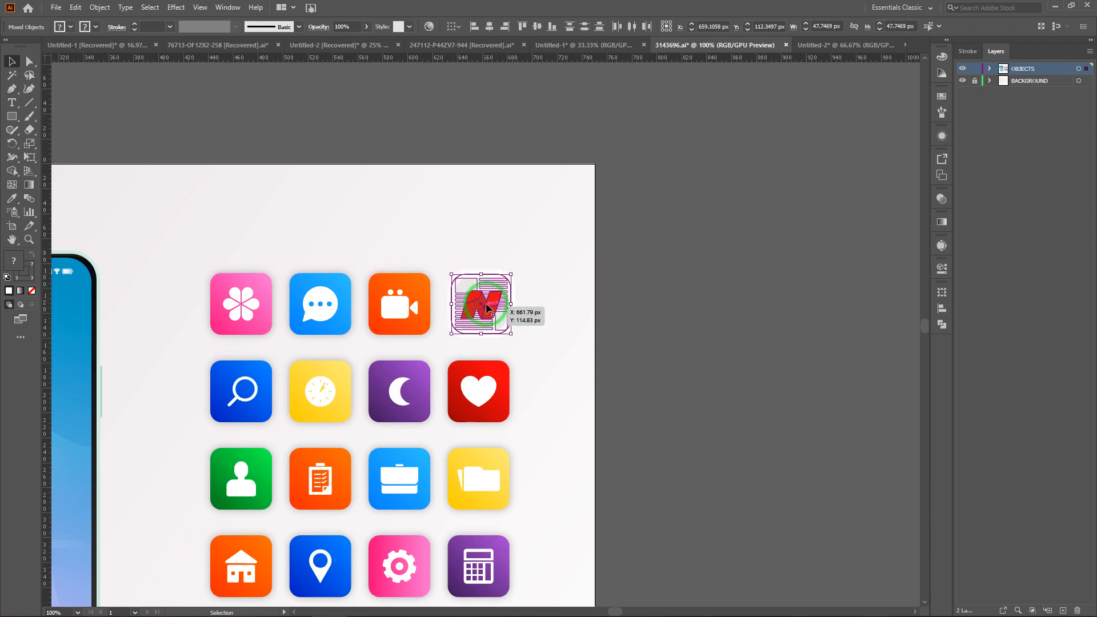
key("Left")
key("Left")
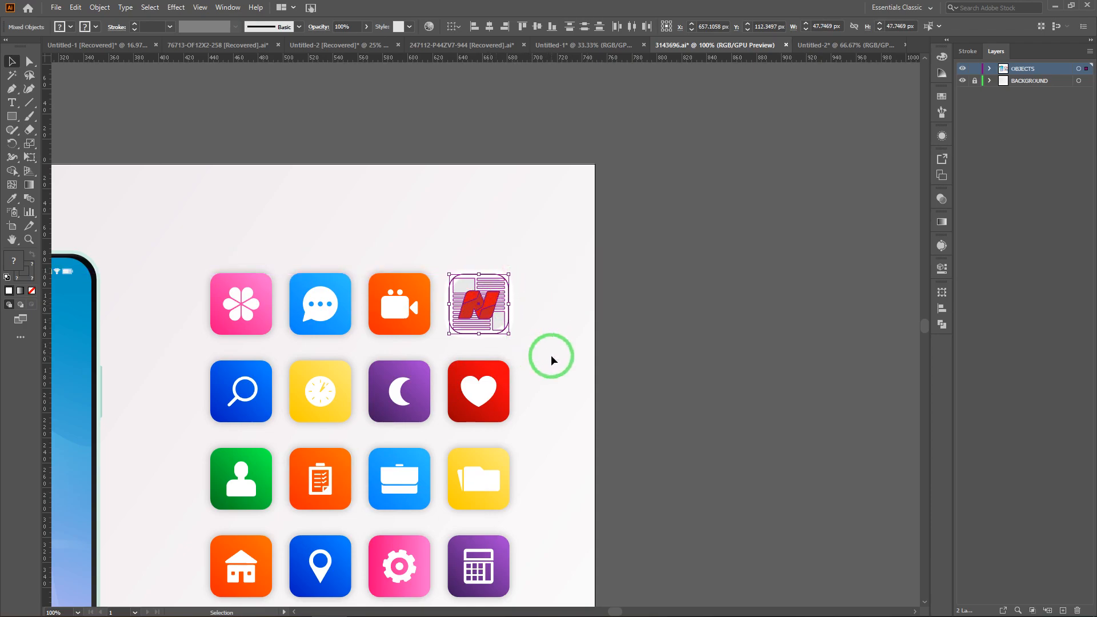
key("Left")
key("Right")
left_click(735, 270)
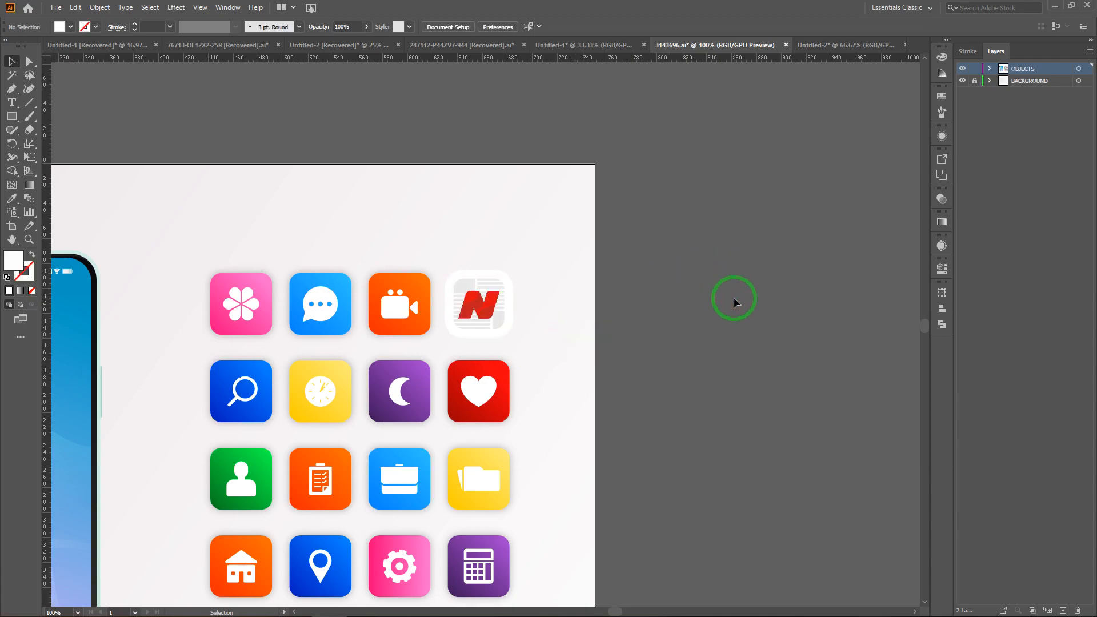
Examine the N icon's parts in the OBJECTS layer, expanding its logo group and toggling path visibility to identify the background shape.
scroll(759, 402, "down", 3)
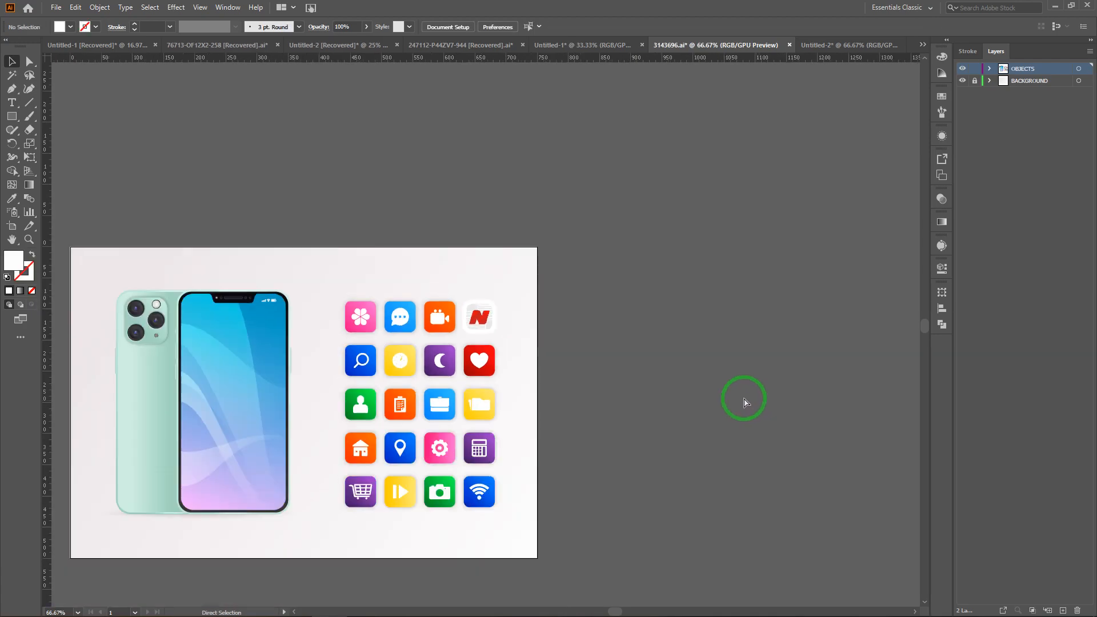
scroll(564, 421, "up", 5)
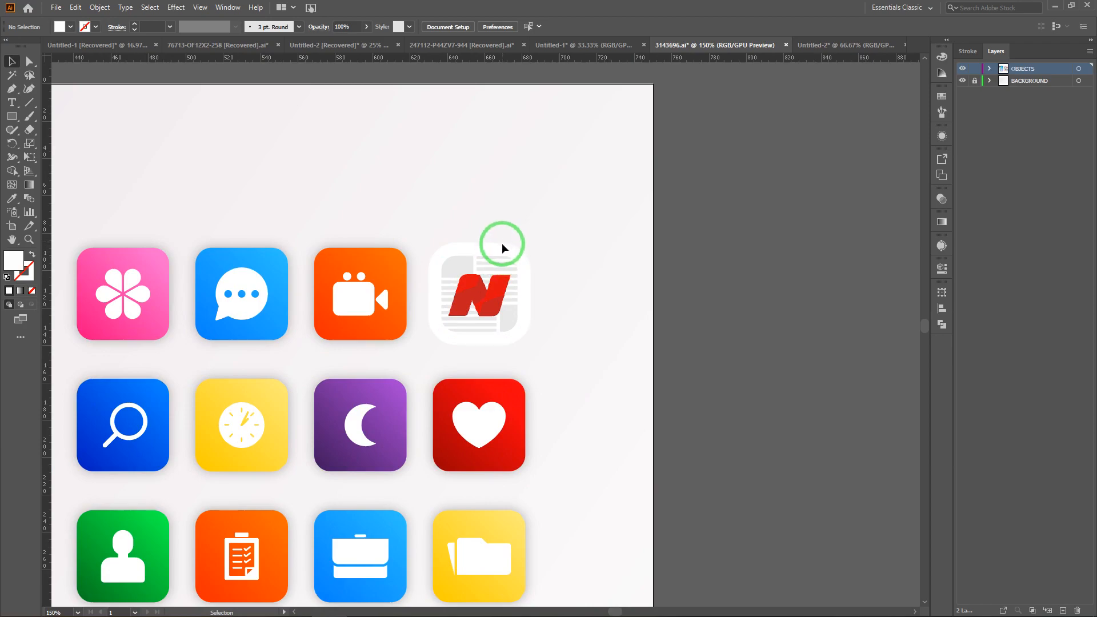
left_click(990, 69)
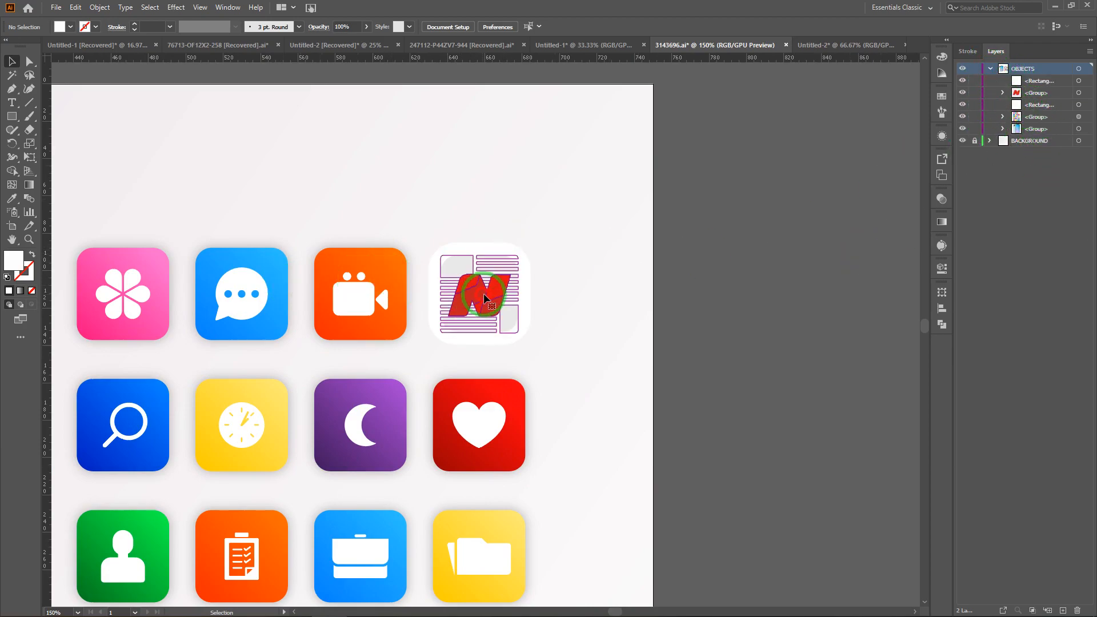
left_click(1078, 93)
left_click(1003, 93)
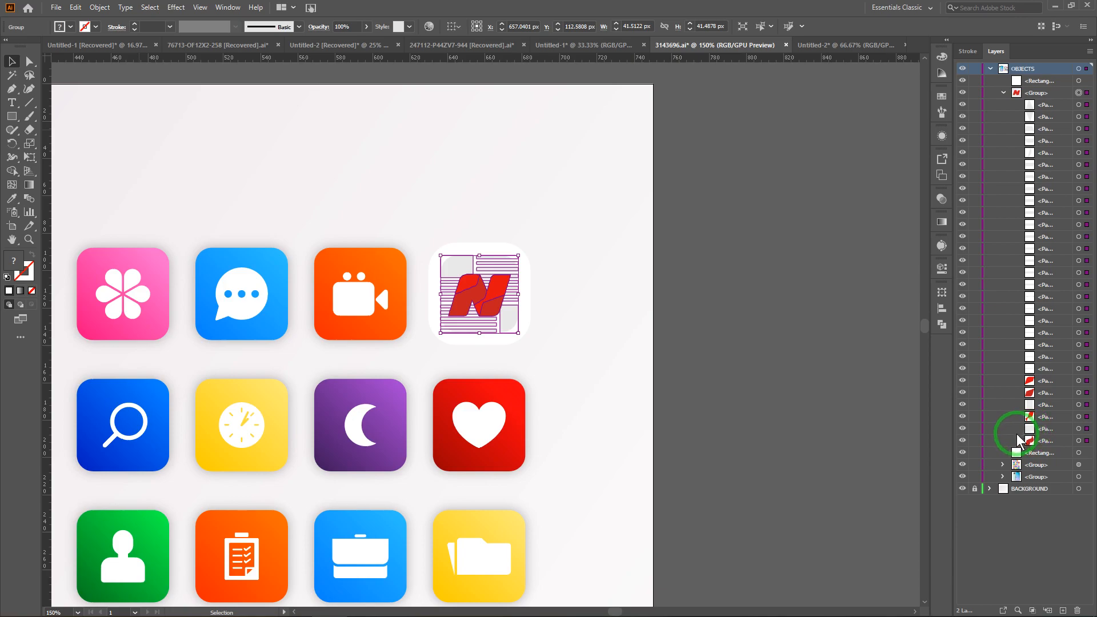
left_click(962, 428)
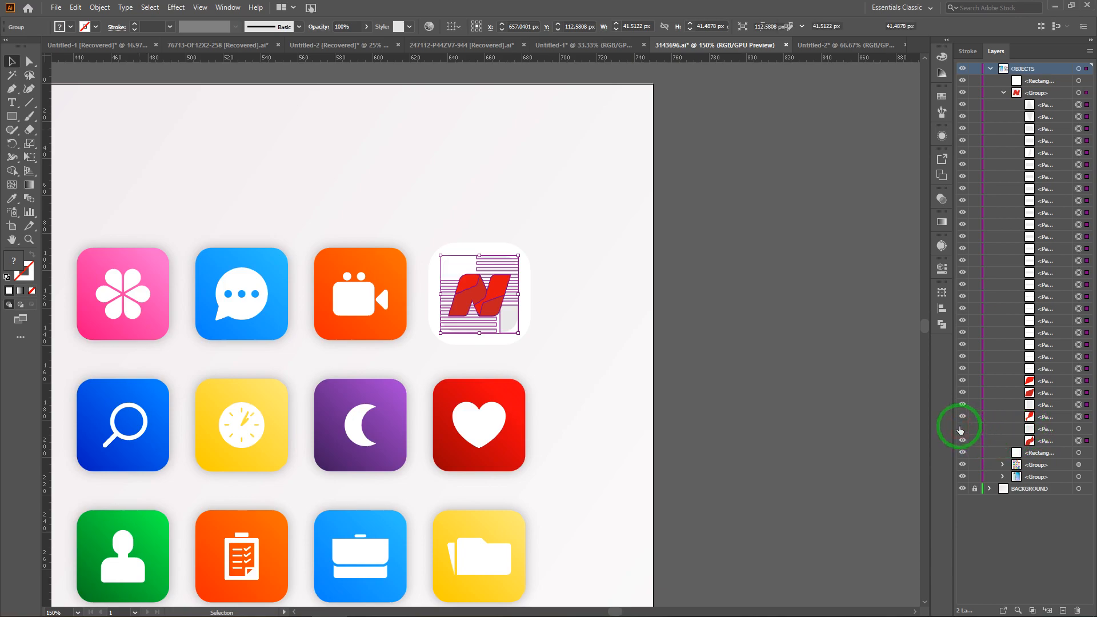
left_click(963, 429)
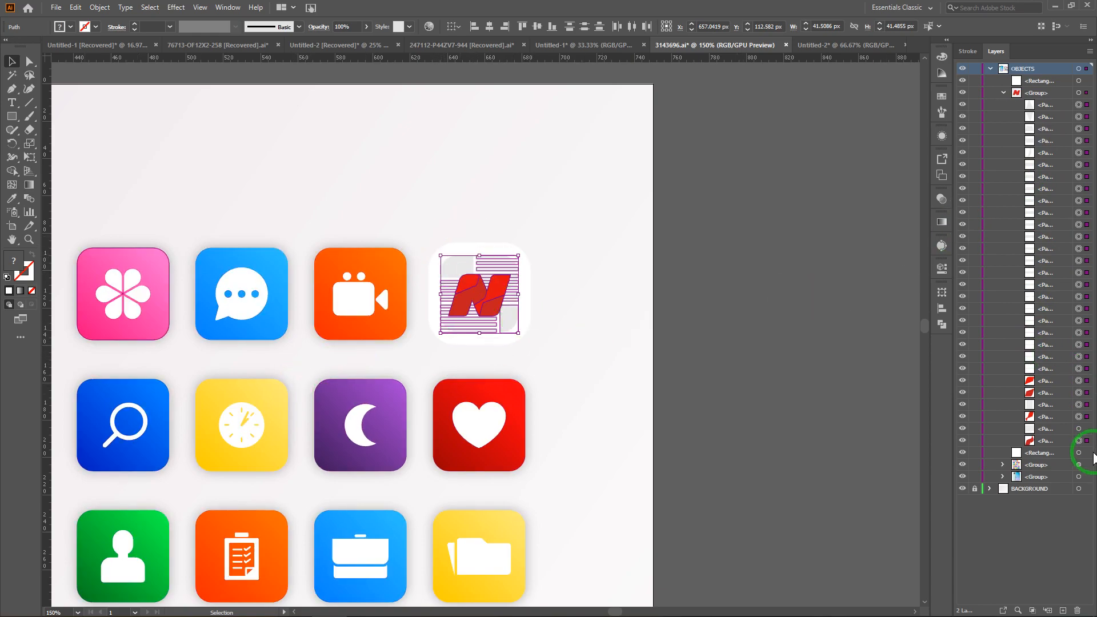
left_click(964, 429)
left_click_drag(1037, 438, 1036, 412)
left_click_drag(1047, 204, 981, 360)
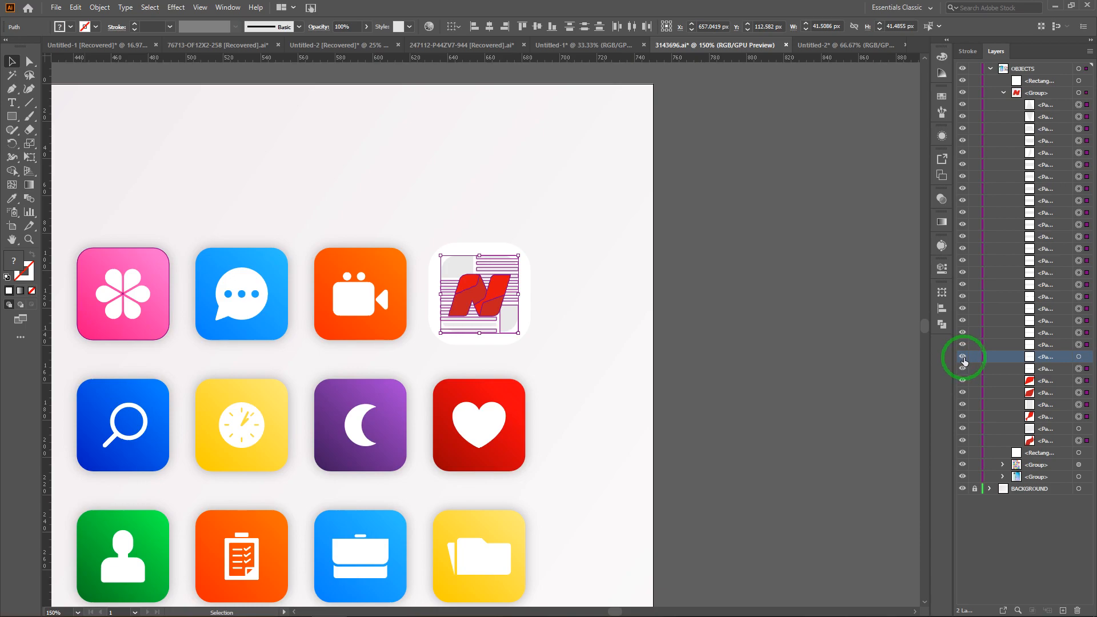
left_click(591, 297)
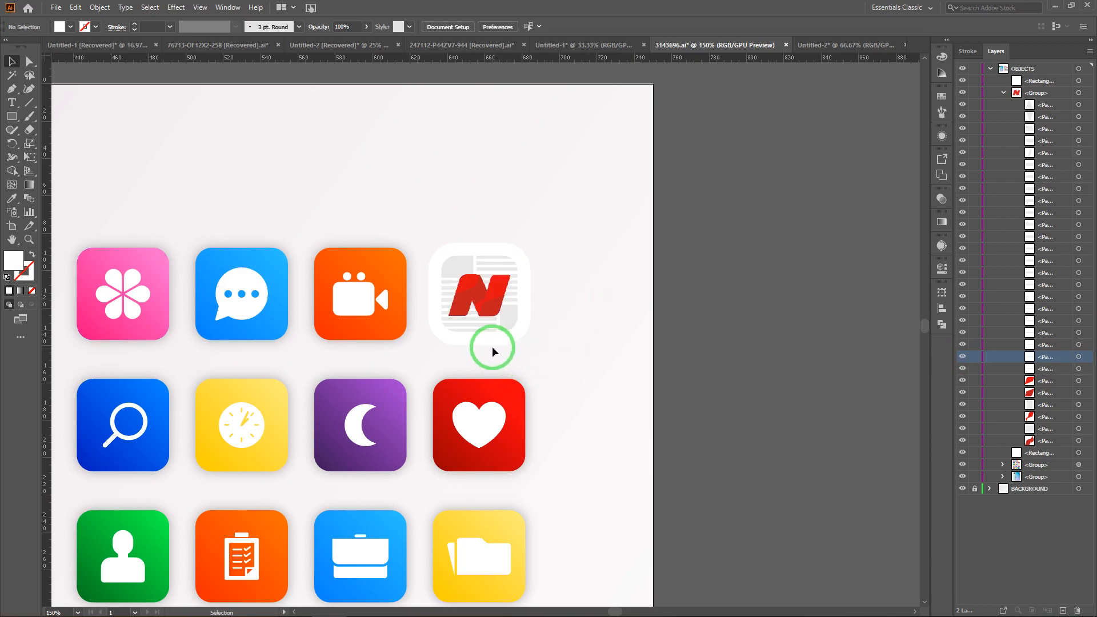
Try moving the thick white outline off the icon to reach the white rectangle beneath, and undo the move.
left_click_drag(498, 341, 678, 373)
left_click(522, 304)
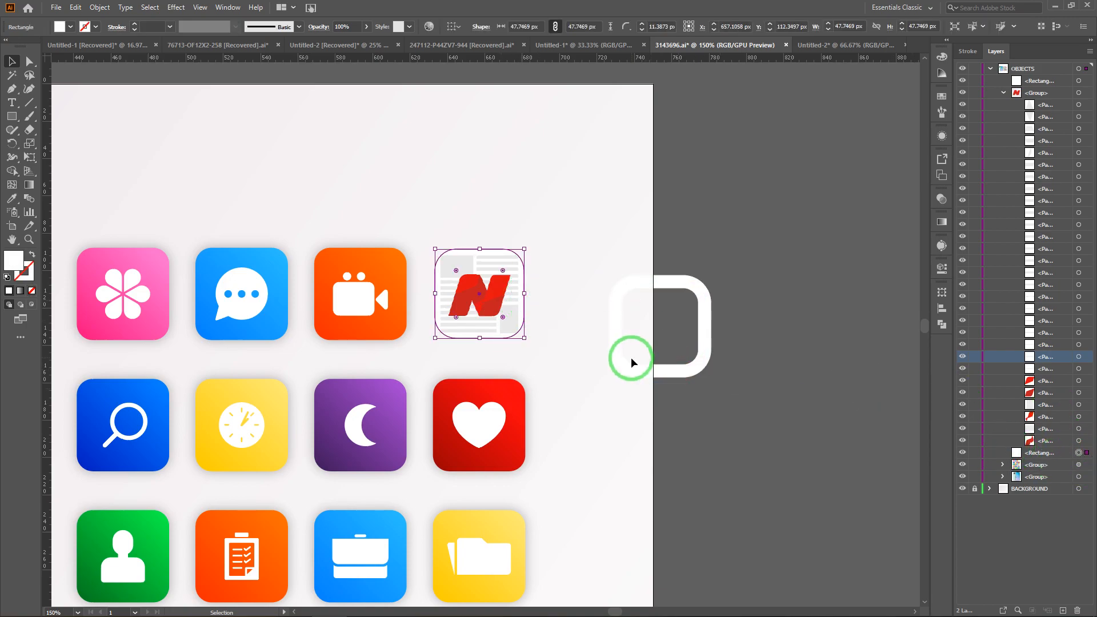
key("ctrl+z")
Select the white rectangle behind the N logo in the OBJECTS layer and start a Drop Shadow effect on it with preview.
left_click(641, 240)
left_click(1055, 453)
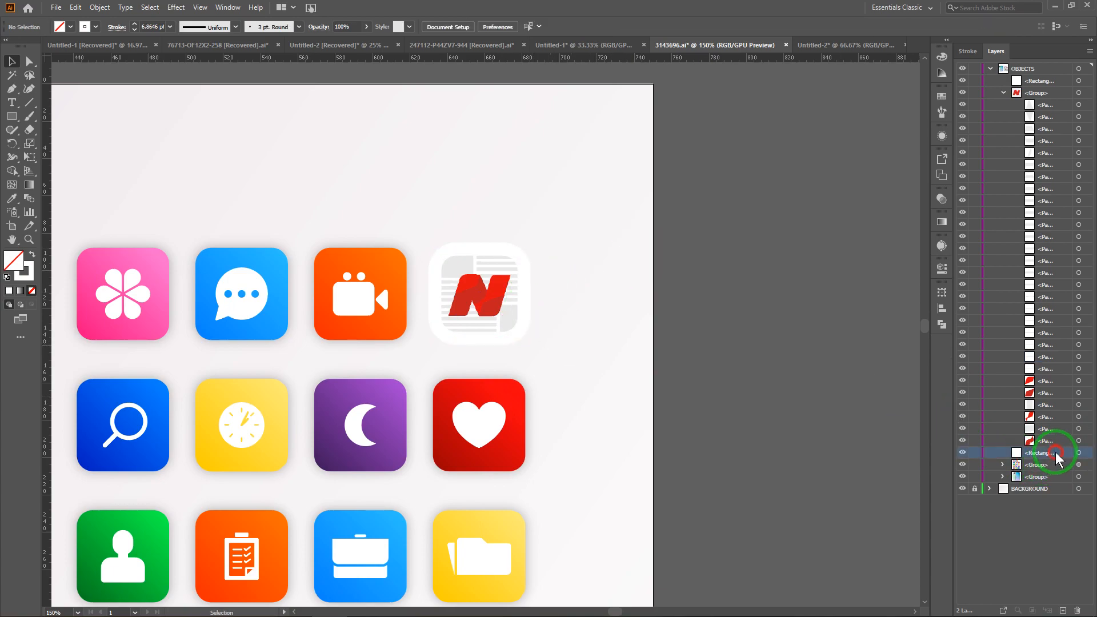
left_click(1086, 453)
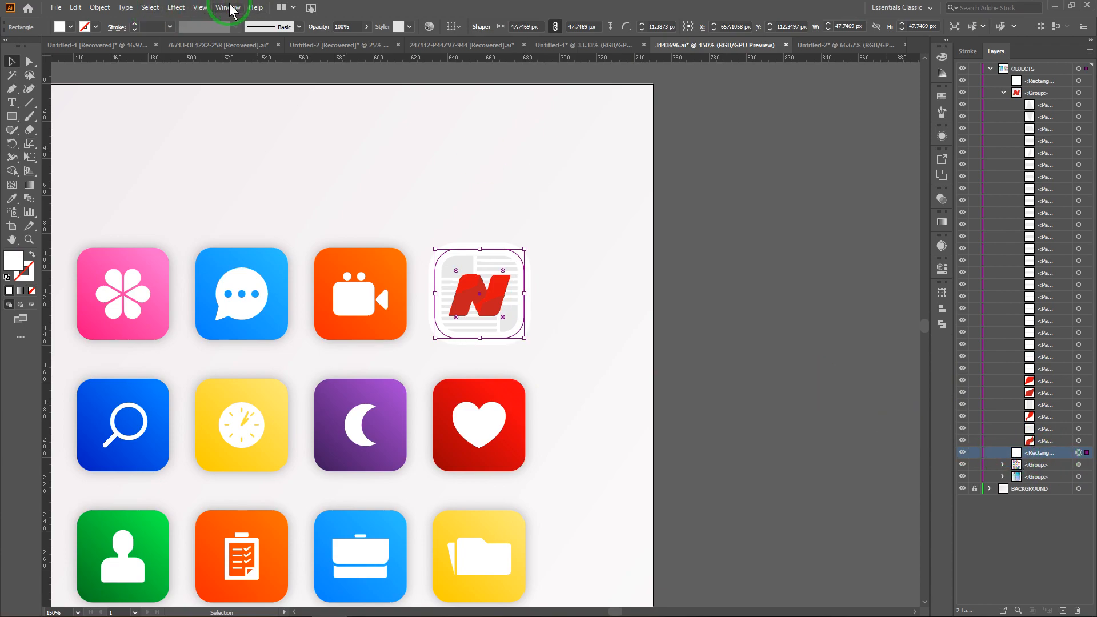
left_click(176, 7)
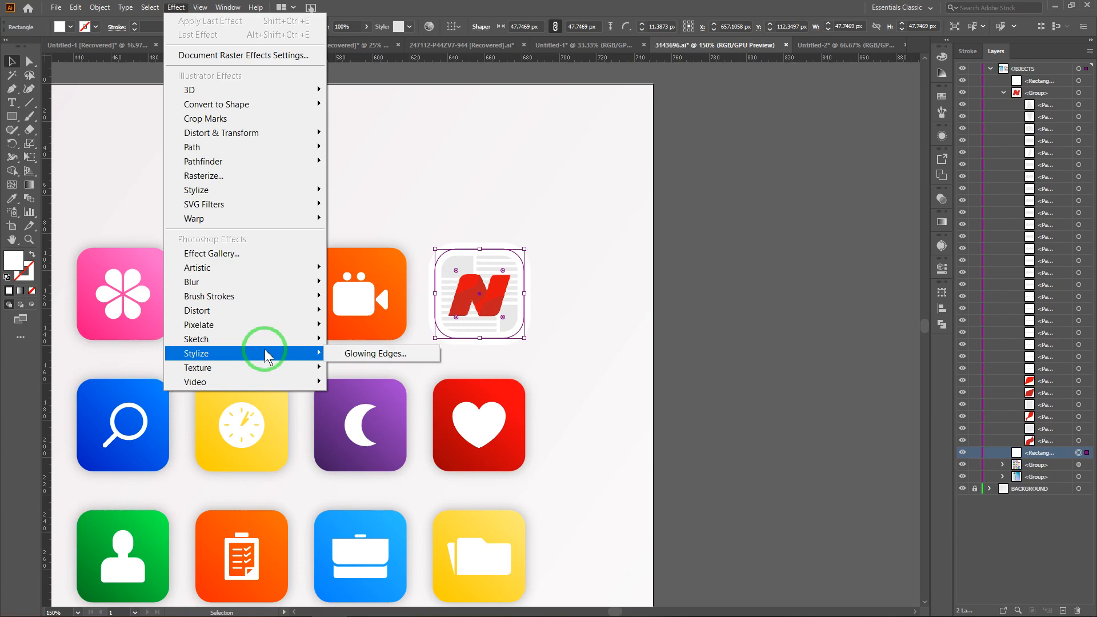
mouse_move(265, 272)
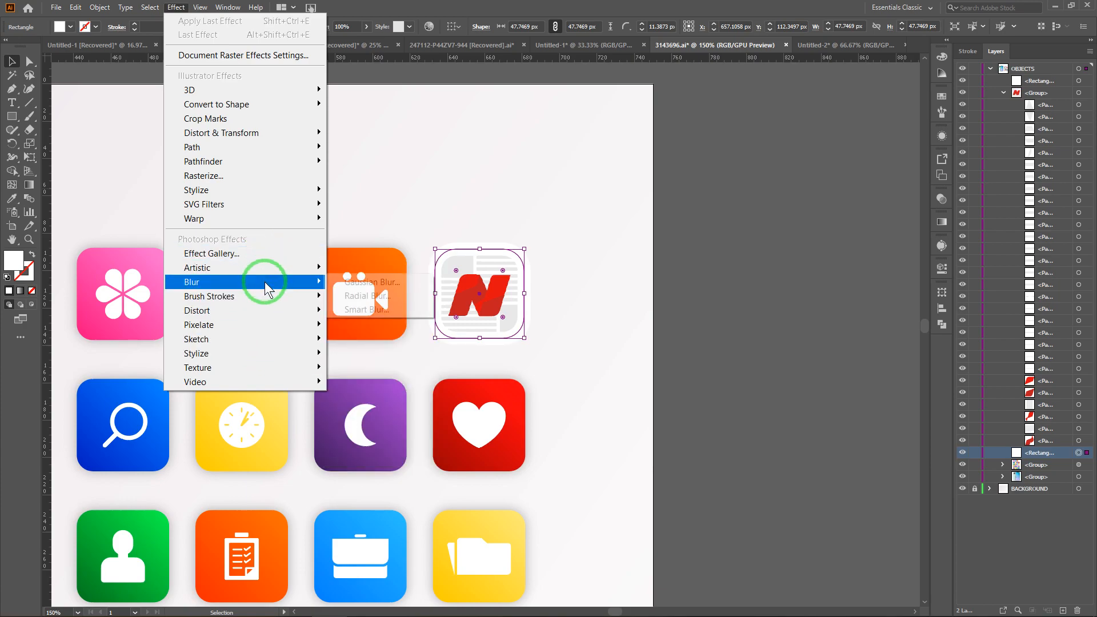
mouse_move(256, 193)
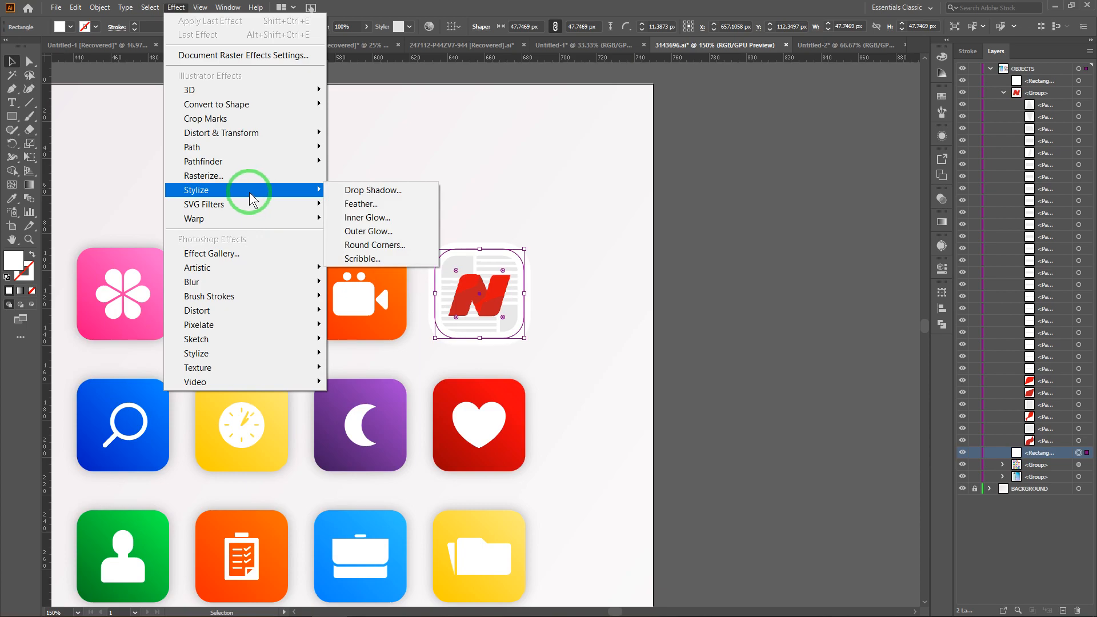
left_click(388, 190)
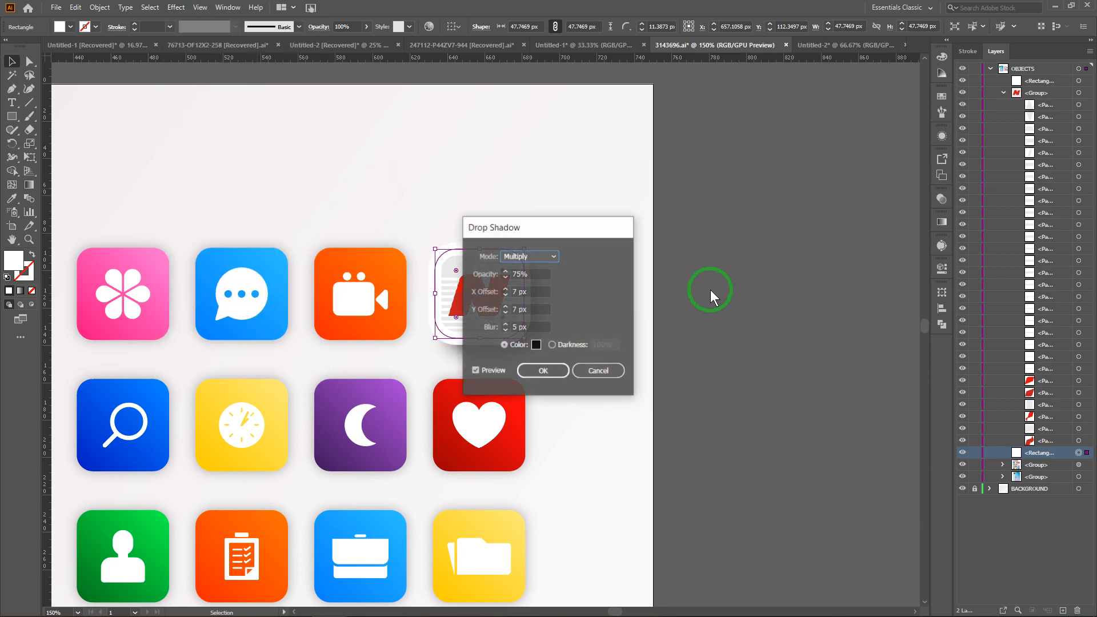
left_click_drag(539, 222, 765, 200)
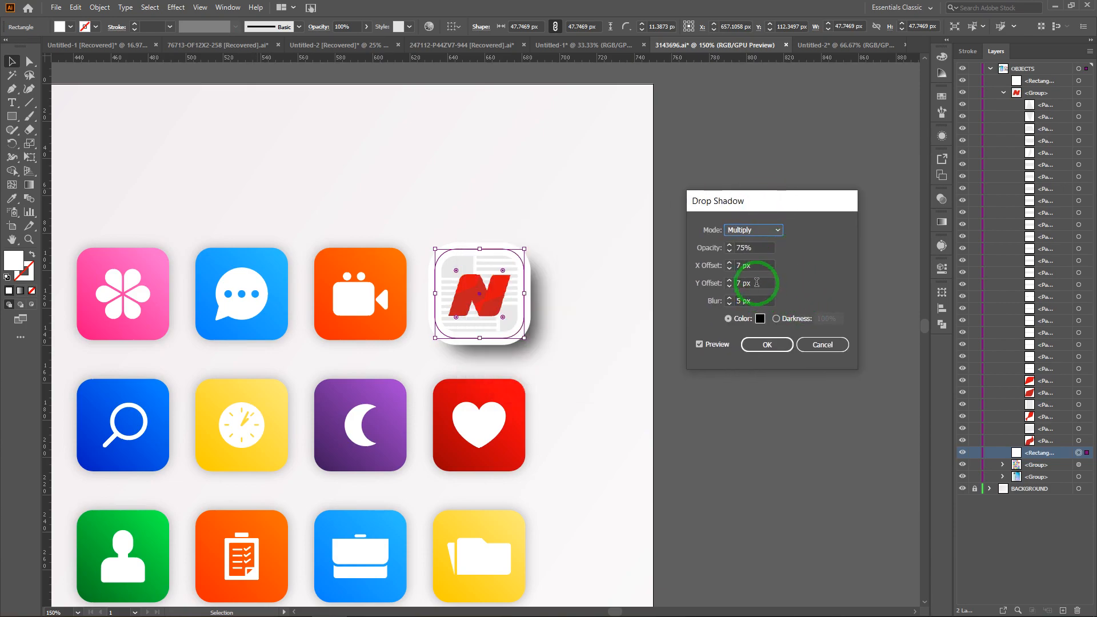
Set the drop shadow's X offset to 1 px.
left_click(744, 265)
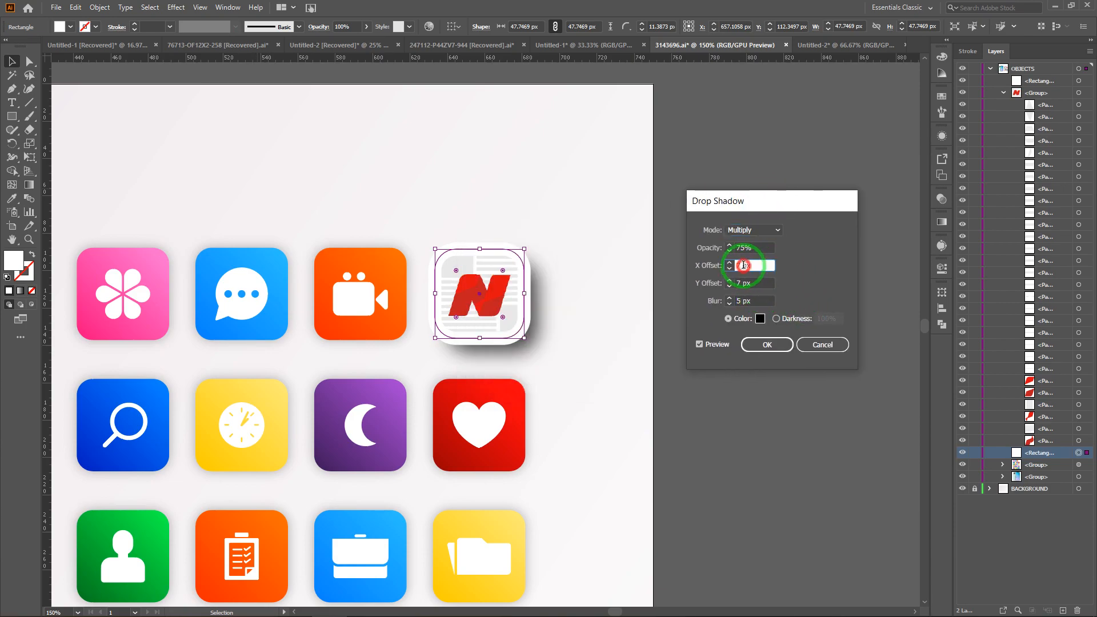
key("Down")
key("Down")
key("Down")
key("Down")
key("Down")
key("Down")
key("Down")
key("Down")
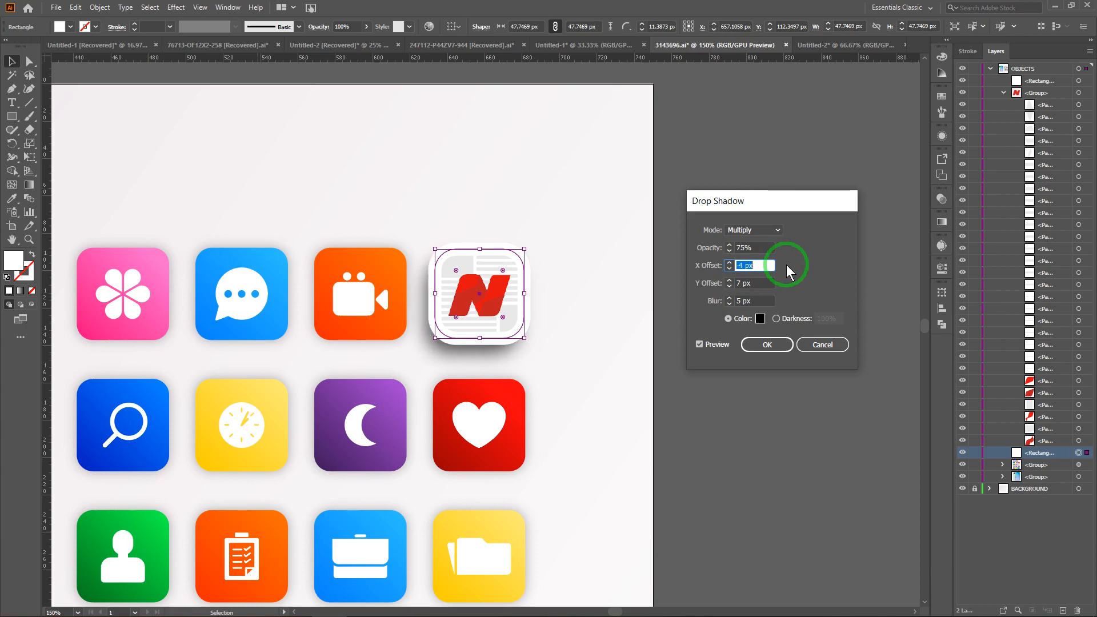
key("Up")
key("Up")
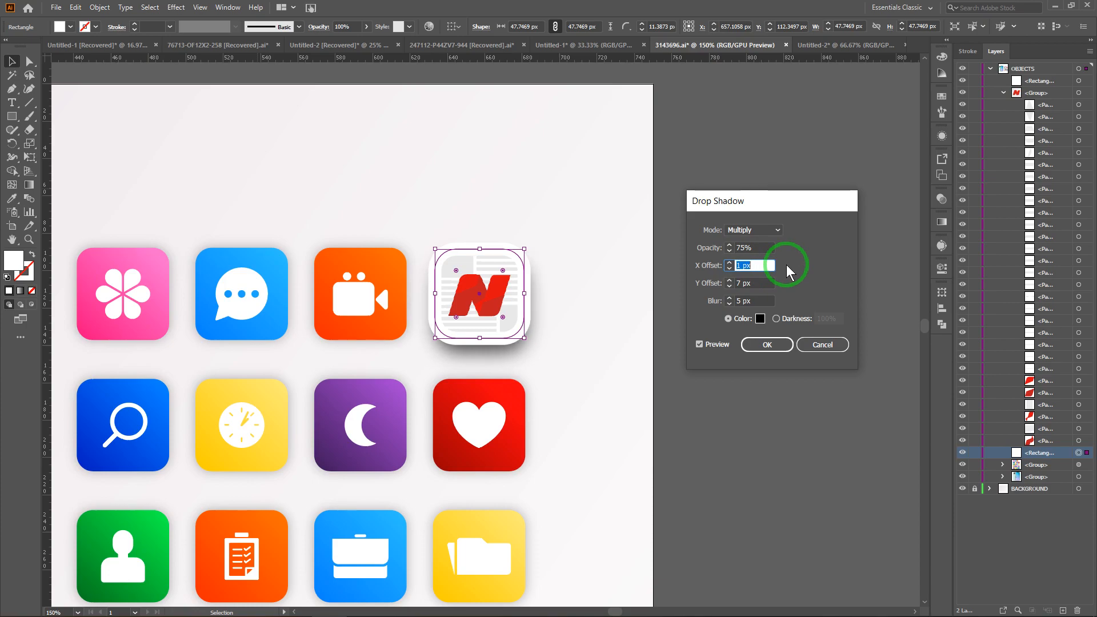
Set the shadow's Y offset to 3 px and opacity to 33%, and apply the effect to the N icon.
left_click(737, 282)
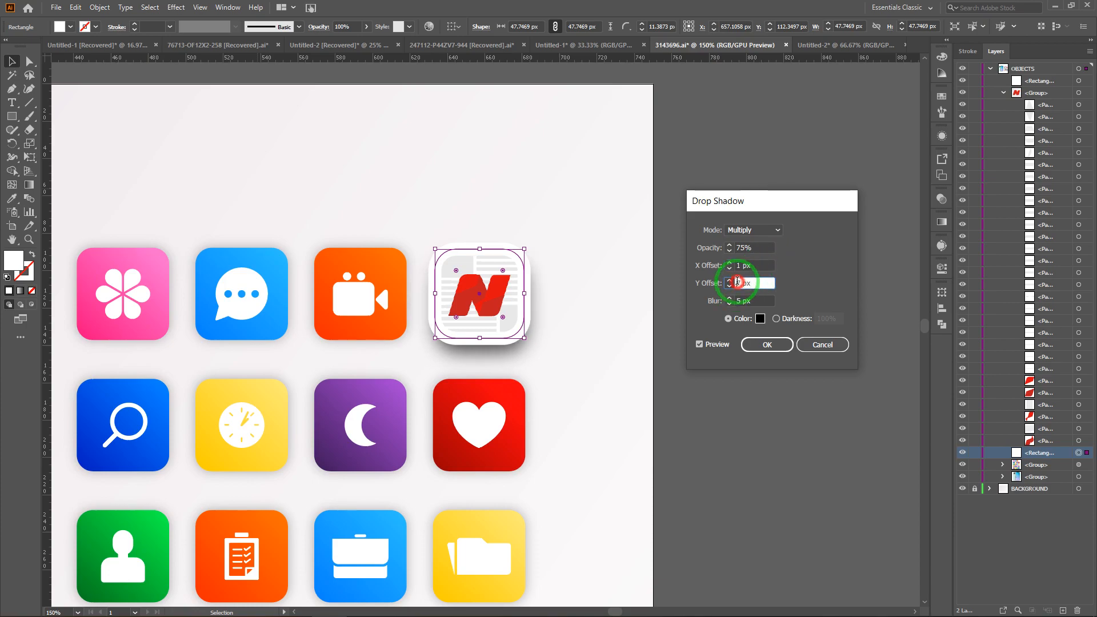
key("Down")
key("Down")
key("Down")
key("Down")
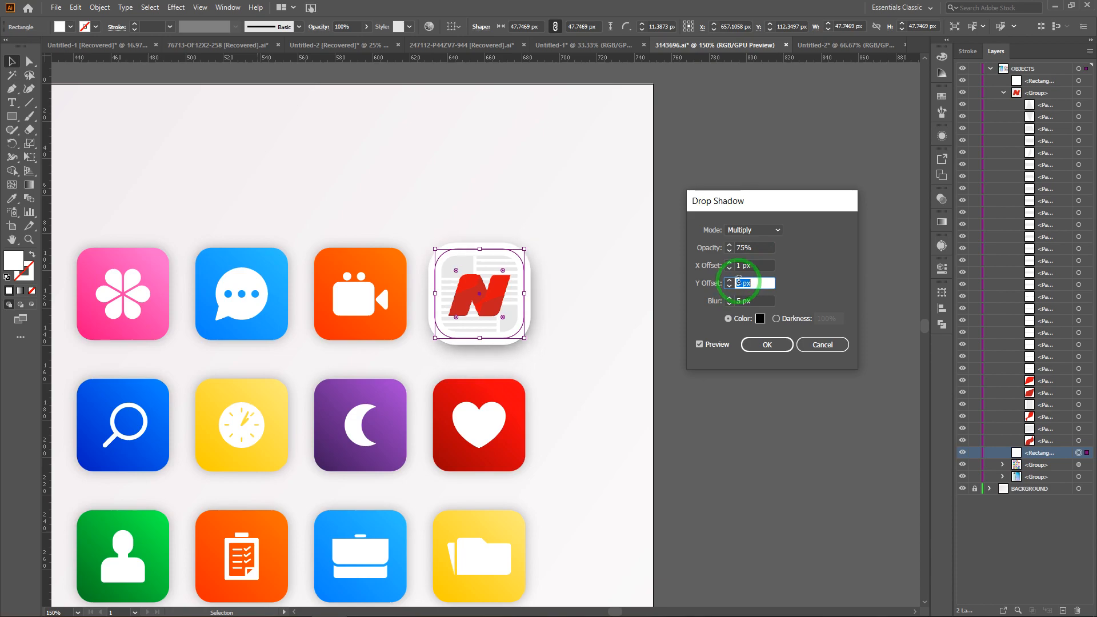
left_click(746, 250)
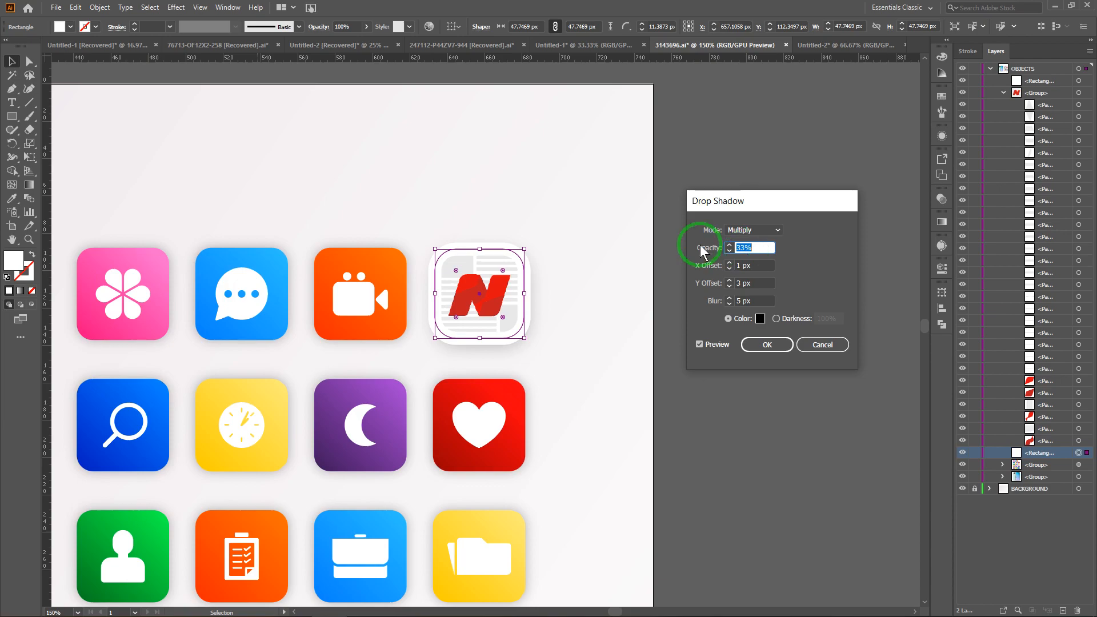
left_click(767, 344)
left_click(593, 184)
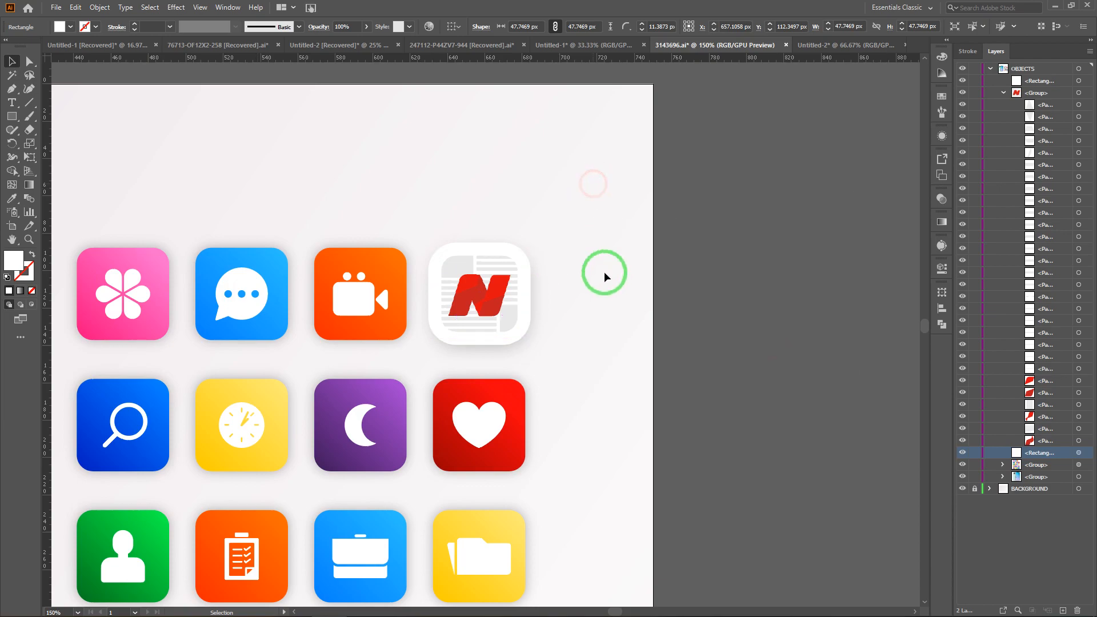
Compare the N icon's shadow with the neighbouring app icons, both across the whole artboard and up close.
key("ctrl+minus")
key("ctrl+minus")
key("ctrl+minus")
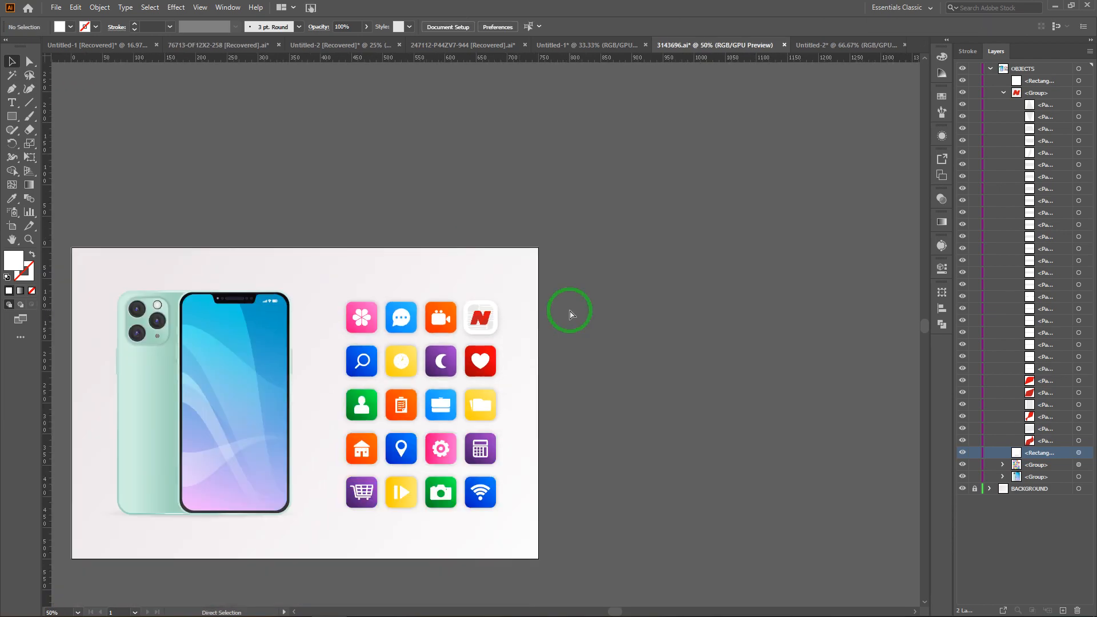
key("ctrl+plus")
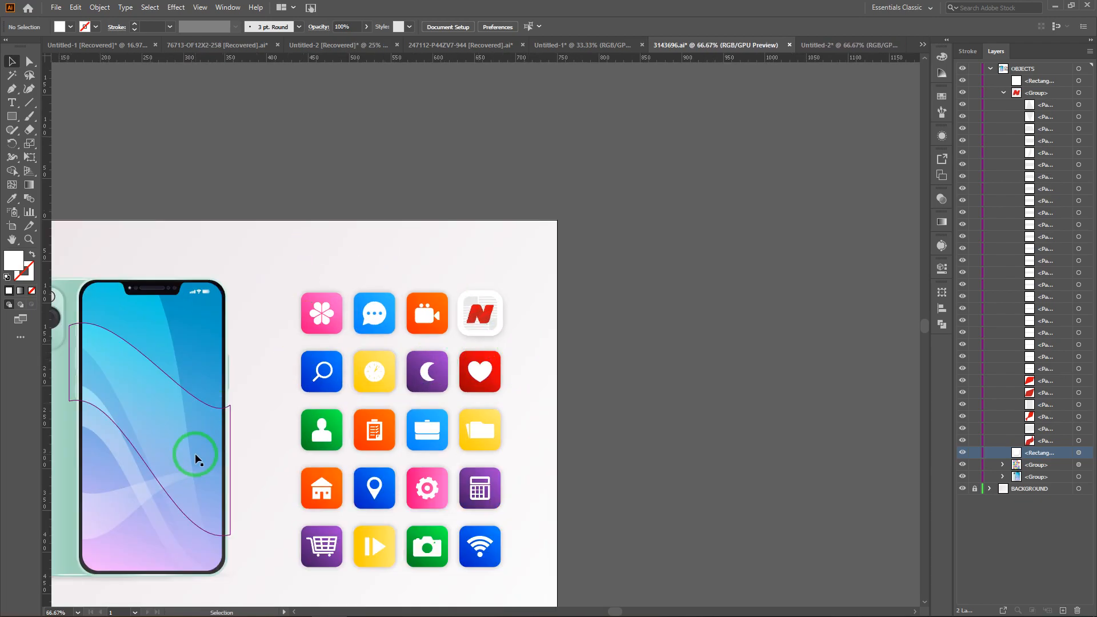
key("ctrl+minus")
key("ctrl+minus")
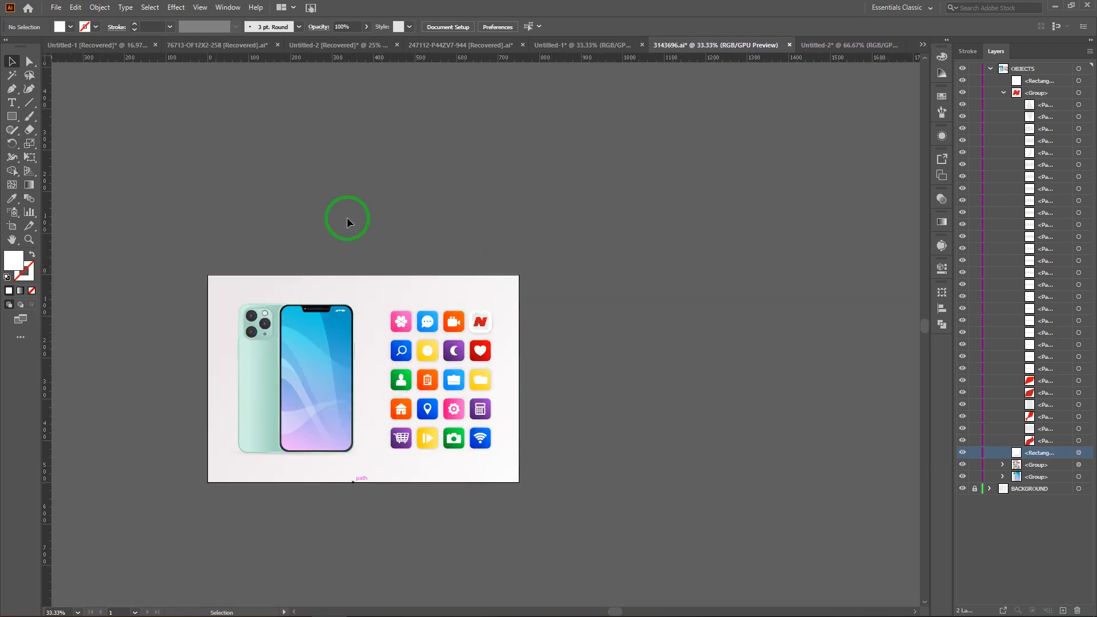
key("ctrl+plus")
key("ctrl+plus")
key("ctrl+plus")
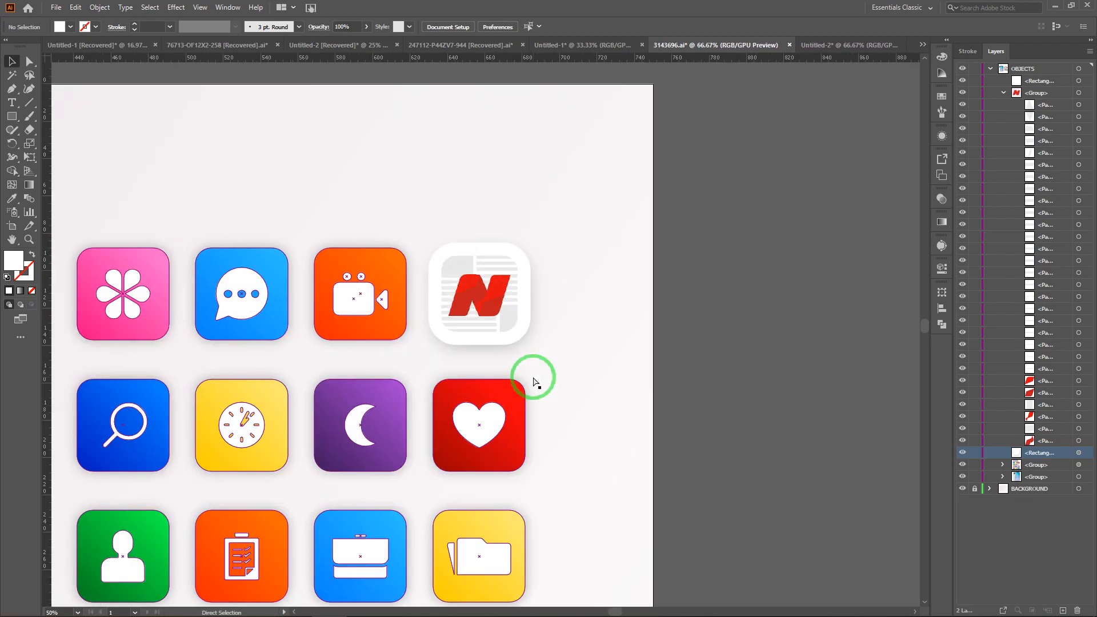
key("ctrl+plus")
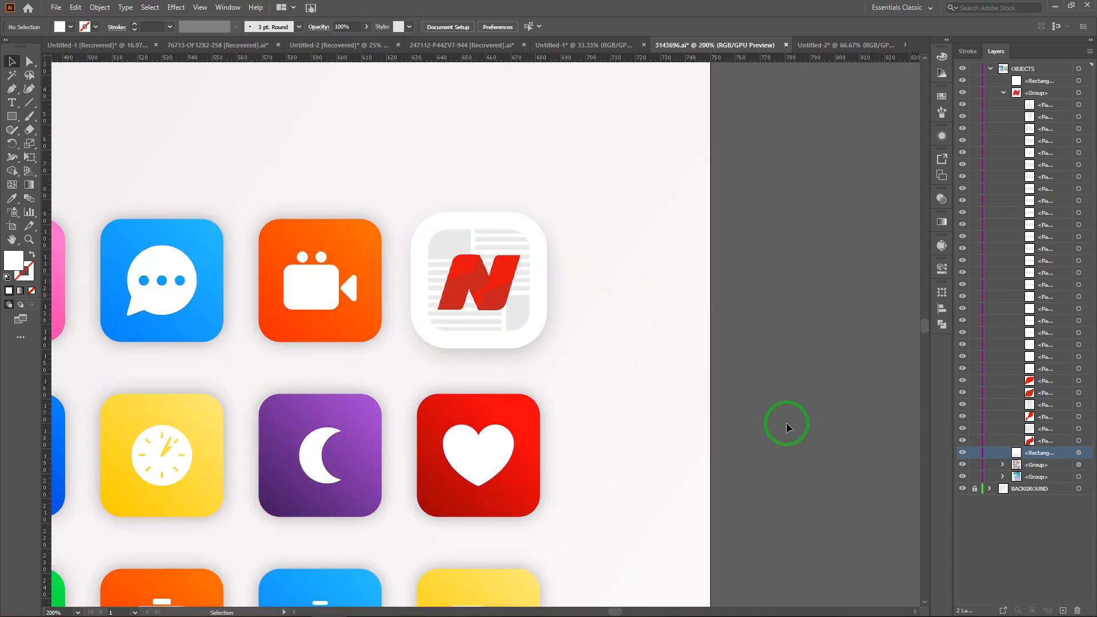
Inspect the individual shapes of the orange video camera icon with the Direct Selection tool.
left_click(318, 293)
left_click(292, 110)
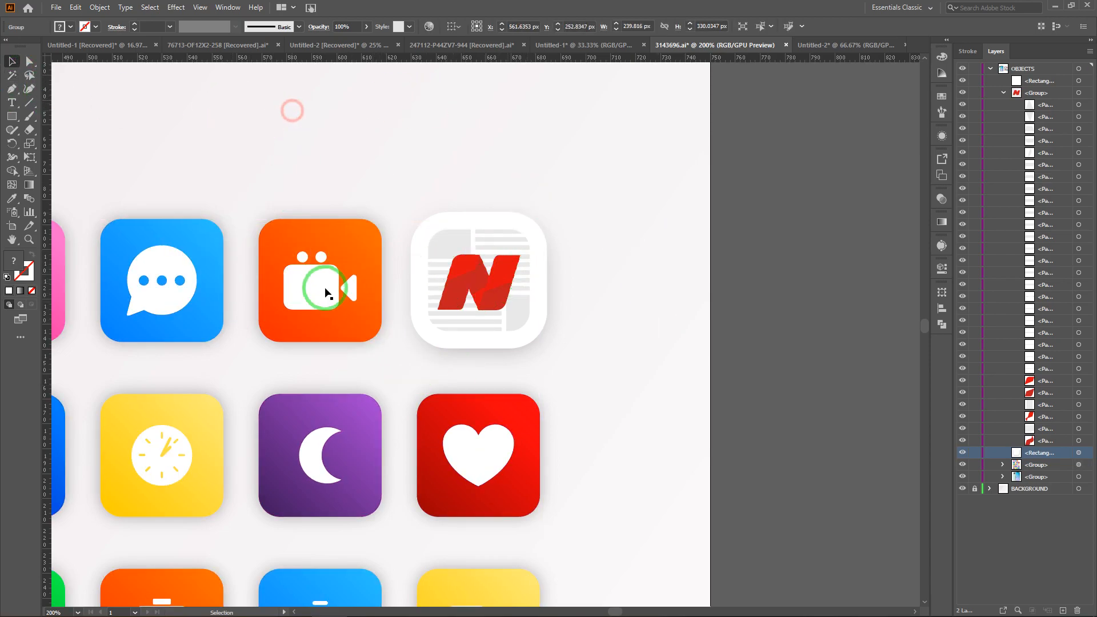
left_click(29, 61)
left_click(307, 283)
left_click(303, 256)
left_click(318, 256)
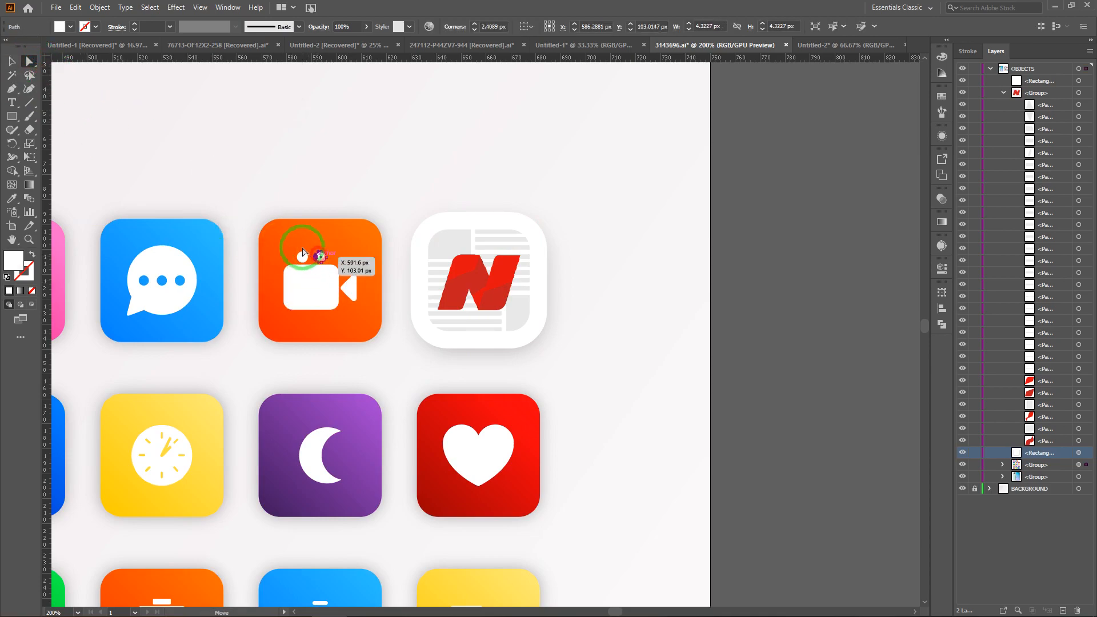
left_click(314, 287)
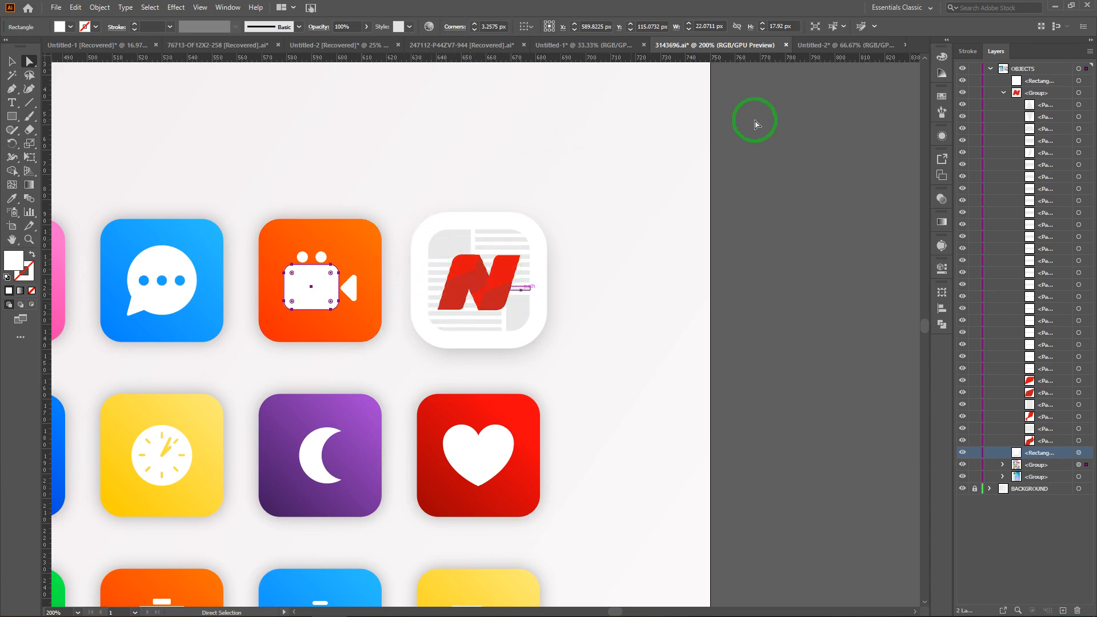
Switch to the Untitled-2 document and delete the white rounded rectangle behind the N logo.
left_click(840, 46)
key("ctrl+a")
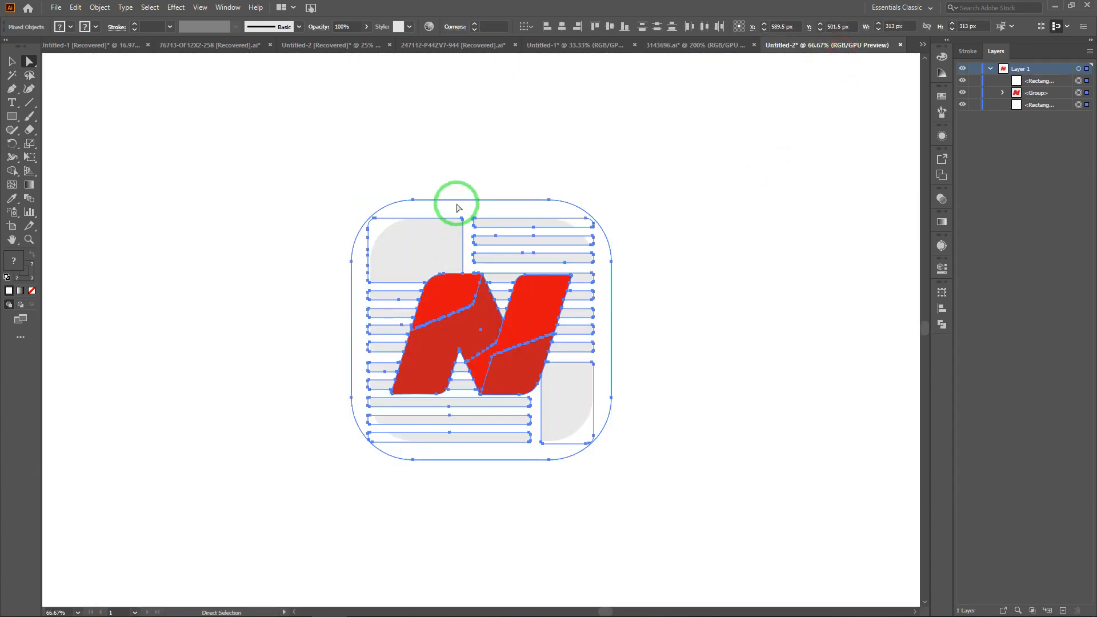
left_click(841, 108)
left_click(533, 201)
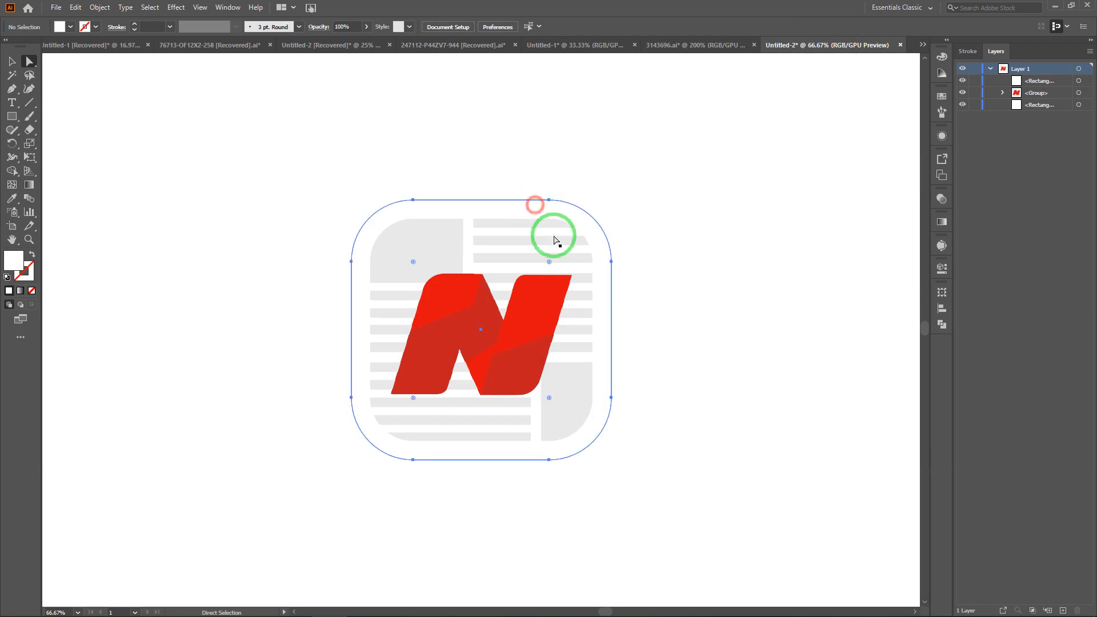
key("Delete")
Delete the grey block at the logo's upper left and the three grey stripes at its upper right.
left_click(446, 235)
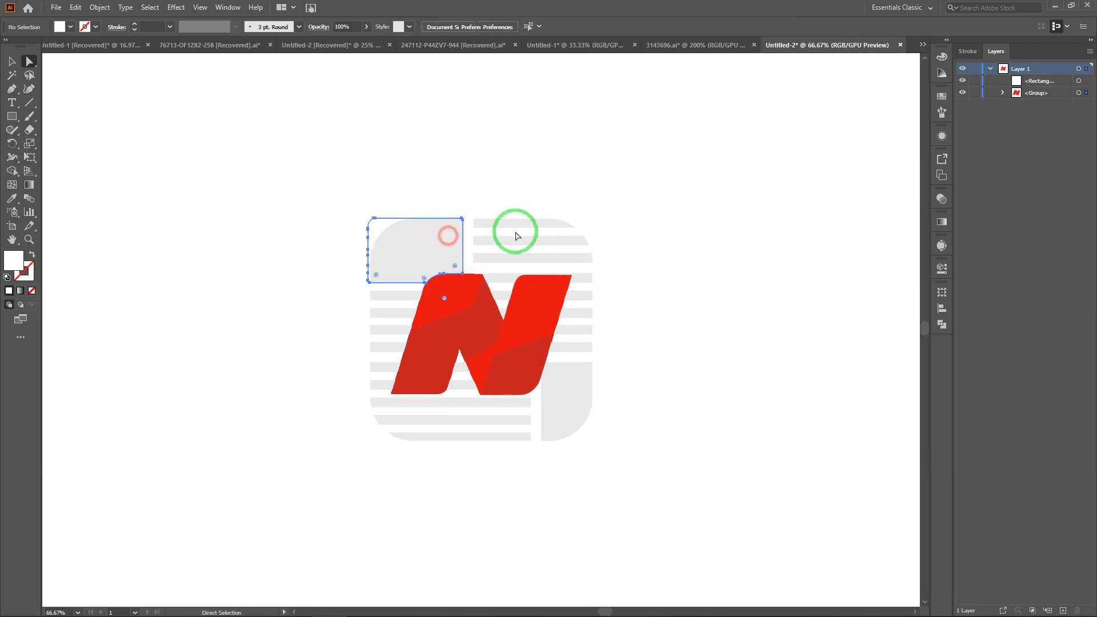
left_click(534, 222)
left_click(539, 247, "shift")
left_click(478, 257, "shift")
left_click(429, 252, "shift")
left_click(443, 297, "shift")
key("Delete")
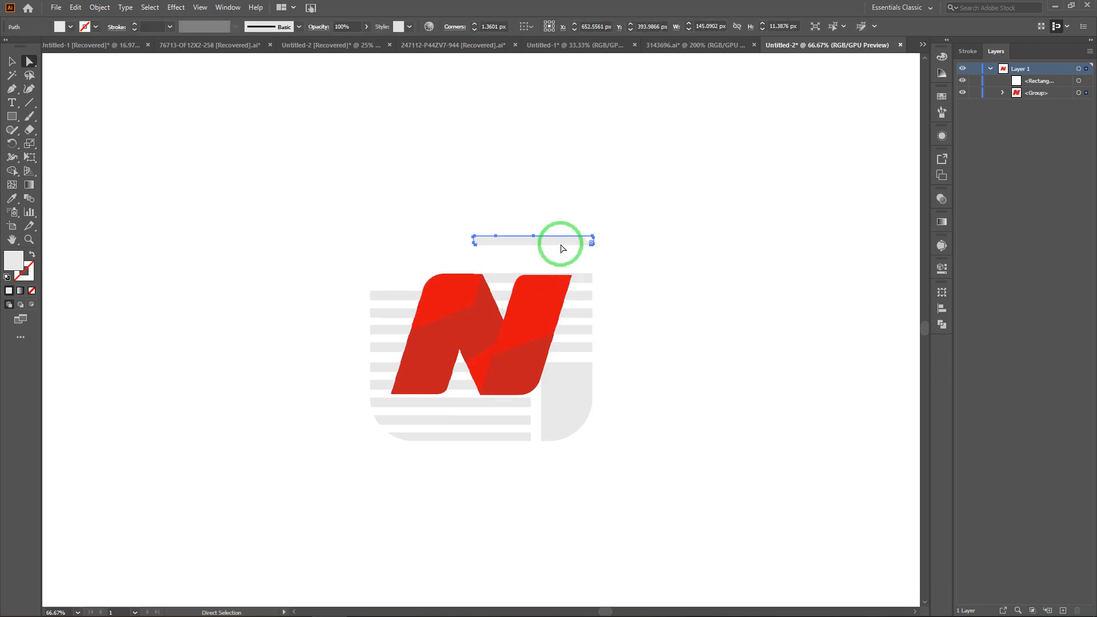
key("Delete")
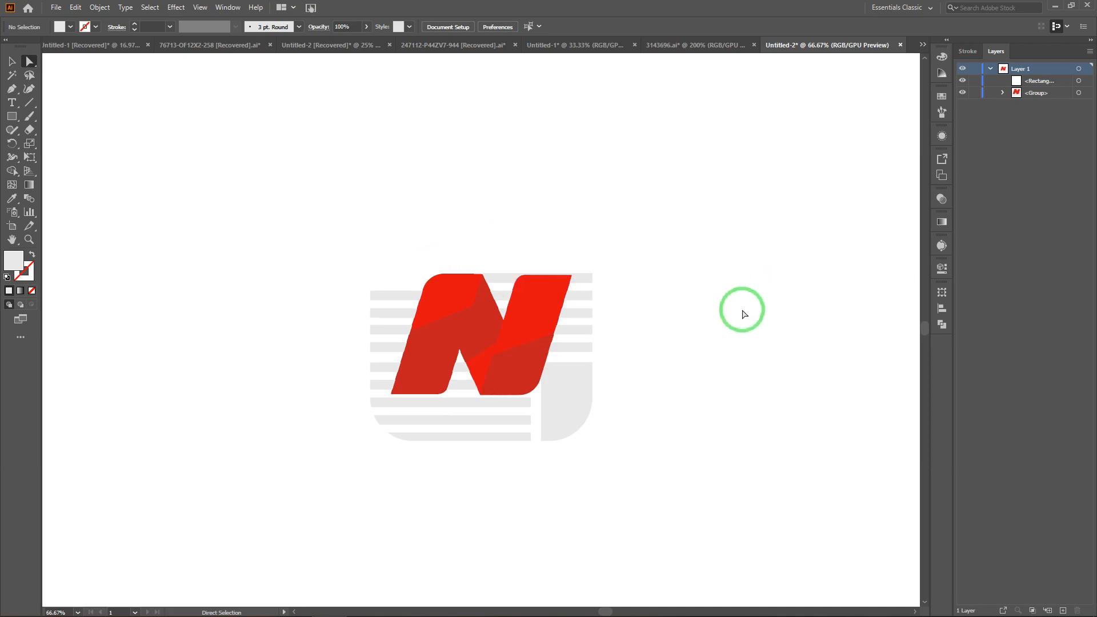
Return to the 3143696.ai mockup and review the finished N icon beside the phone and the other icons on the full artboard.
left_click(725, 46)
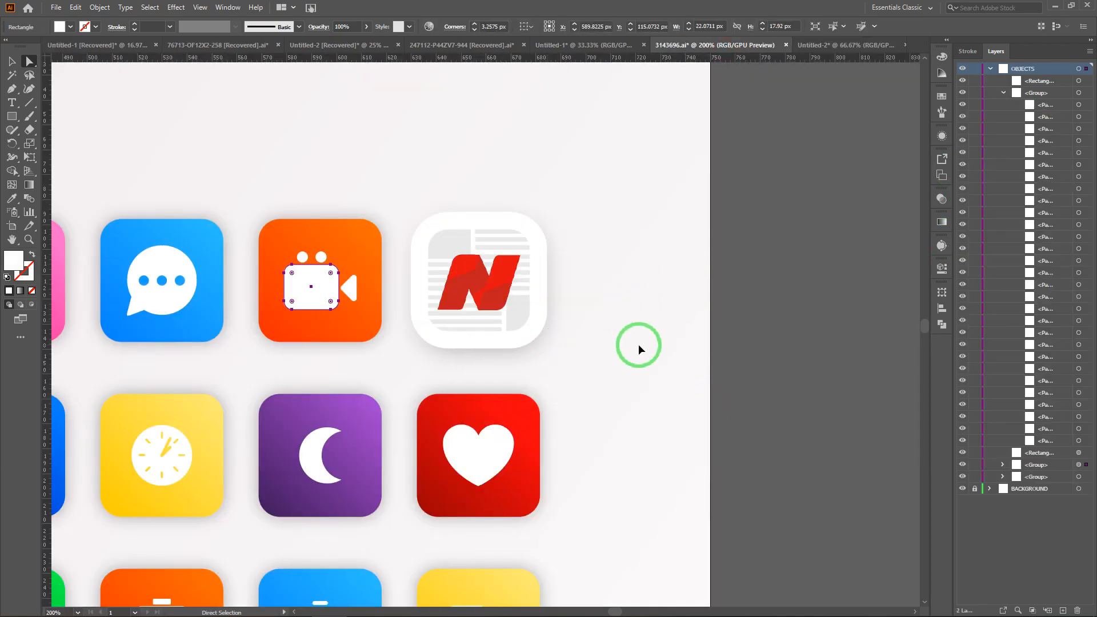
key("ctrl+minus")
key("ctrl+minus")
key("ctrl+minus")
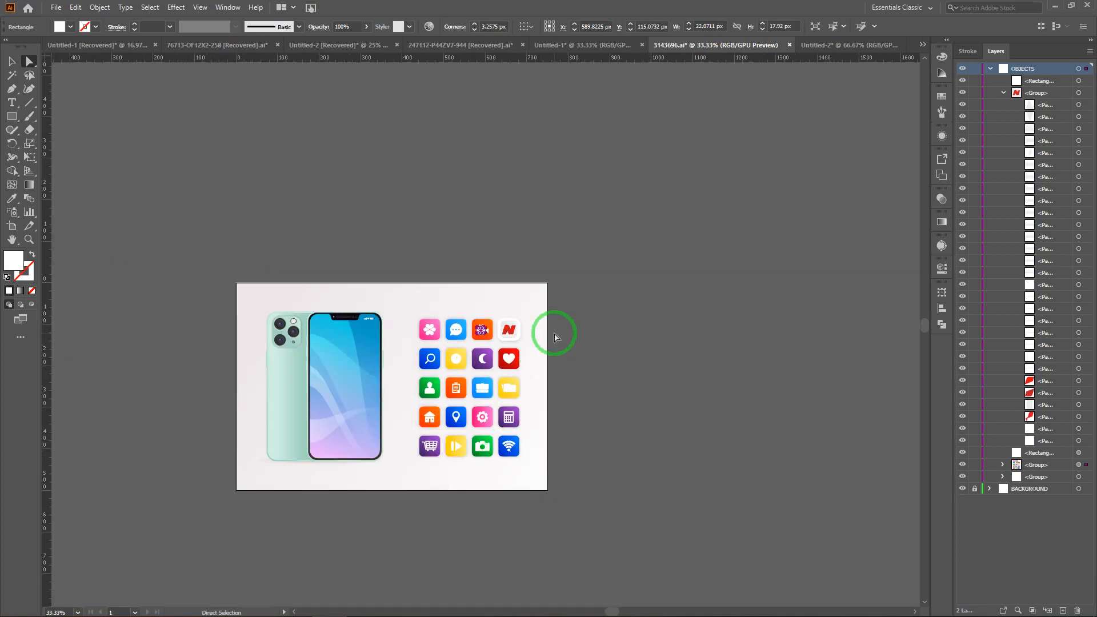
key("ctrl+plus")
key("ctrl+plus")
key("ctrl+plus")
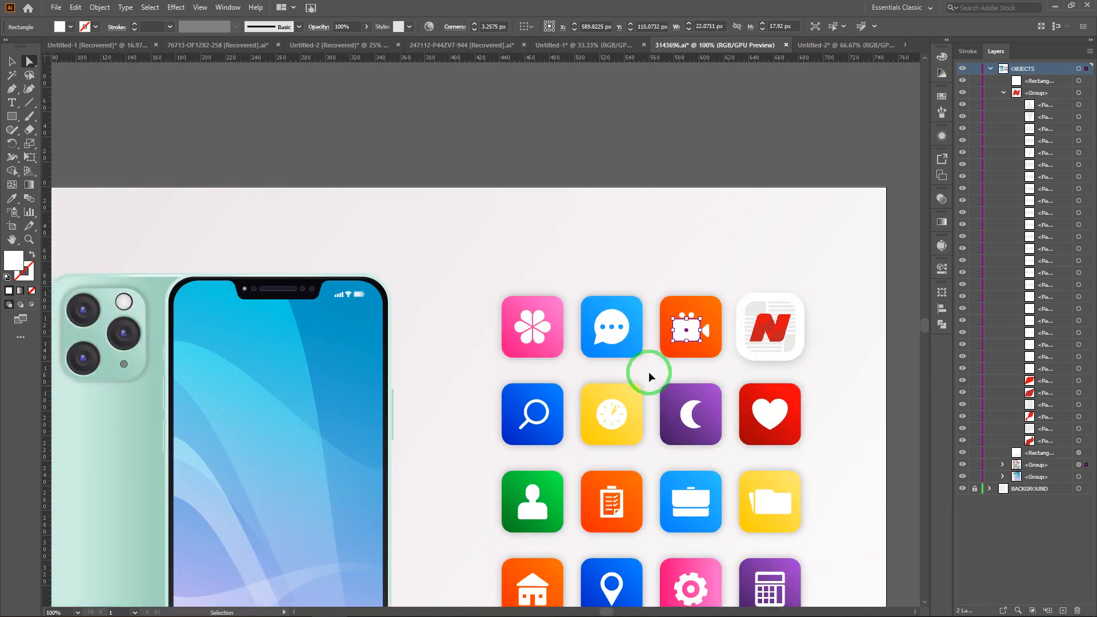
scroll(647, 372, "right", 4)
scroll(647, 373, "left", 5)
key("ctrl+minus")
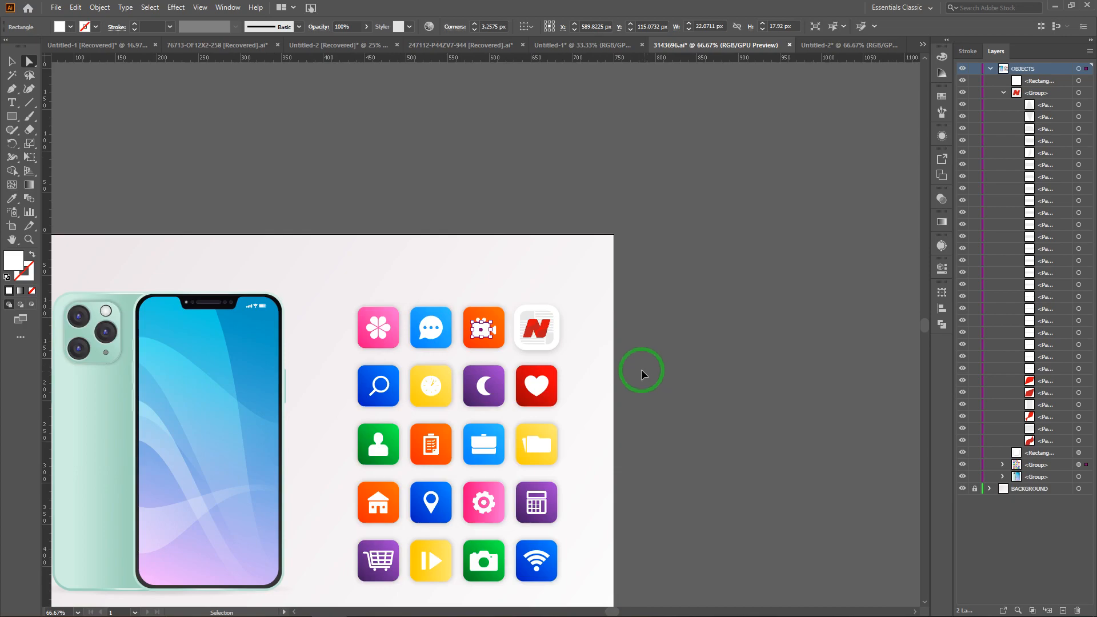
scroll(641, 369, "left", 5)
scroll(642, 373, "left", 5)
scroll(643, 372, "down", 5)
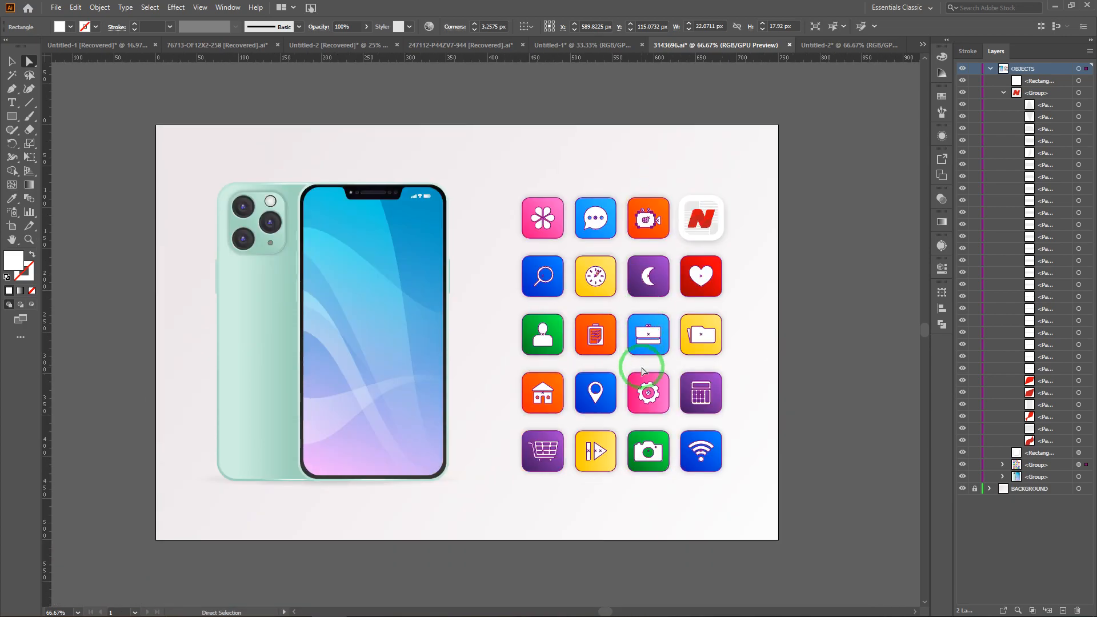